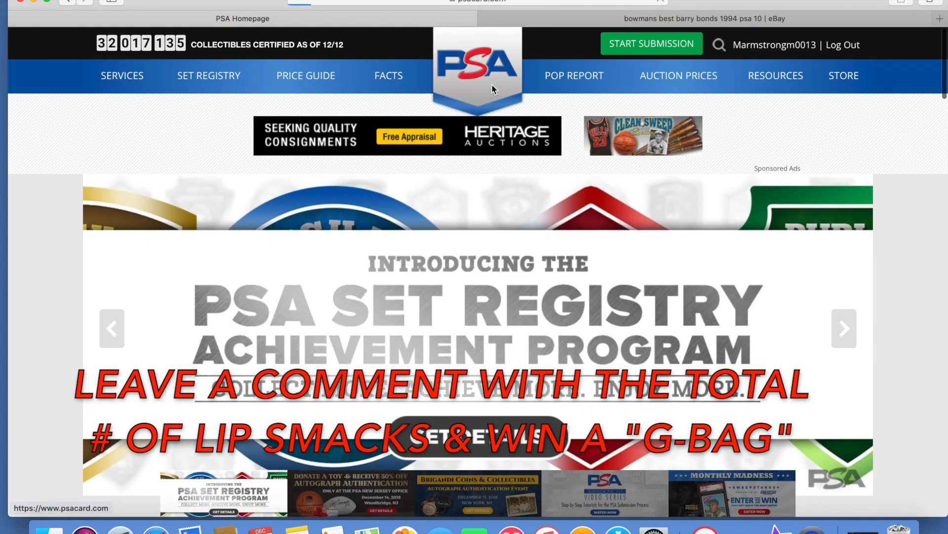
# - Load the PSA homepage and start a submission to reach the Online Submission Center
pyautogui.click(493, 91)
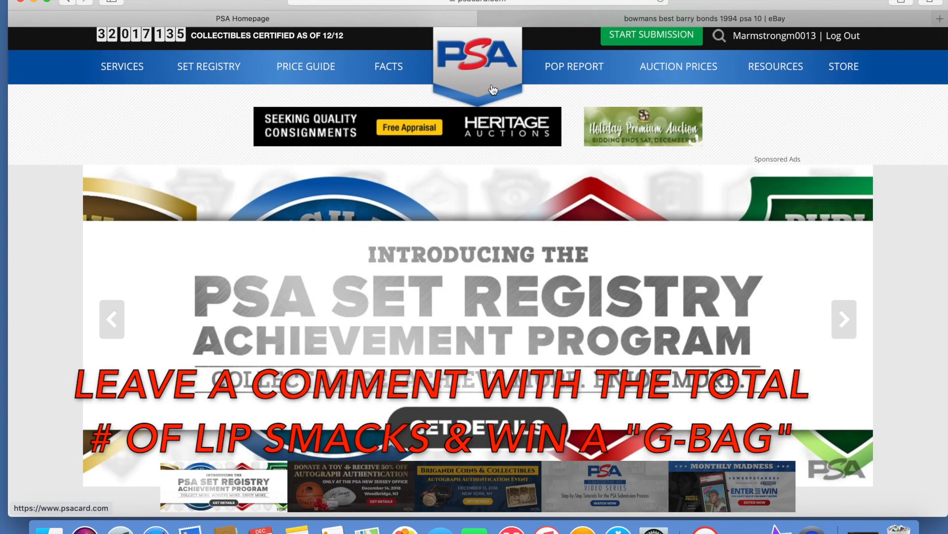
pyautogui.scroll(2, 489, 94)
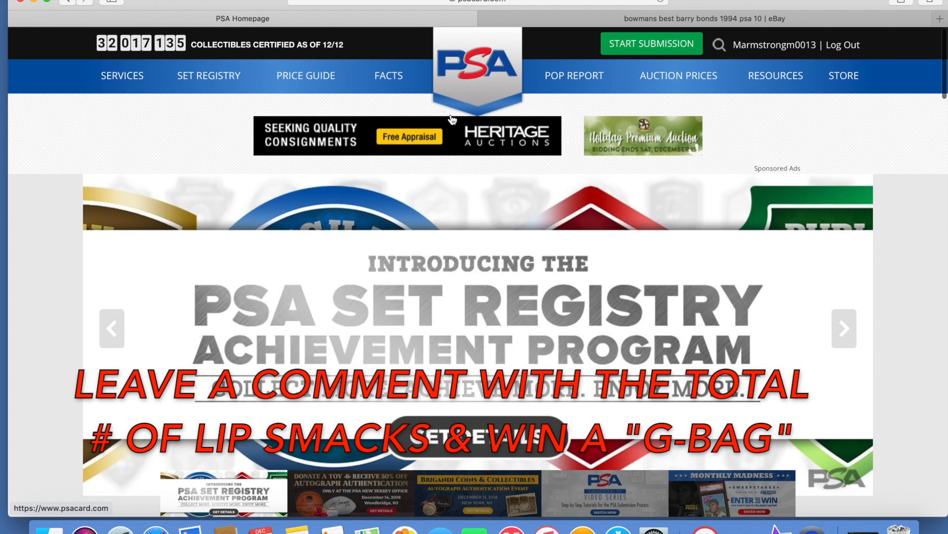
pyautogui.click(654, 45)
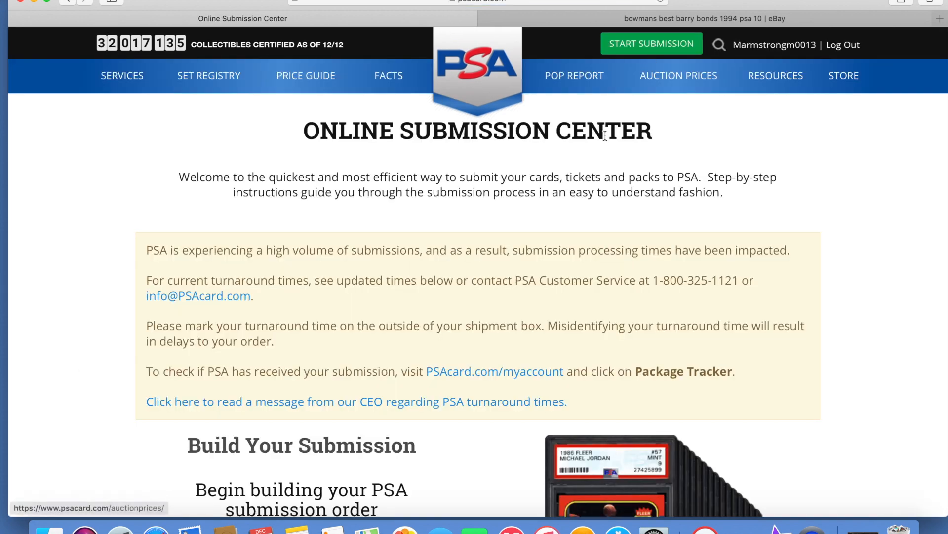
# - Look over the Online Submission Center page, including the turnaround notice, pricing sections and other submission resources
pyautogui.scroll(-5, 603, 140)
pyautogui.scroll(-2, 604, 140)
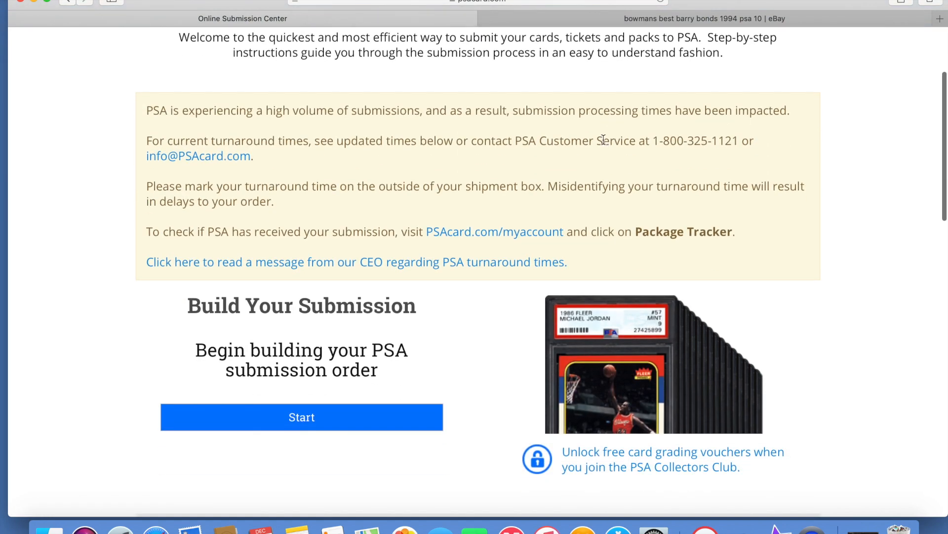
pyautogui.scroll(-5, 603, 141)
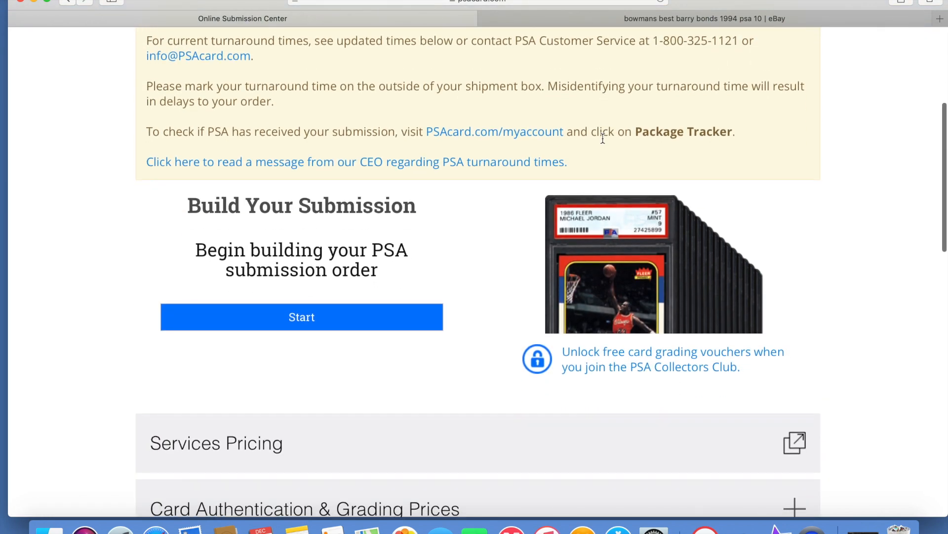
pyautogui.scroll(-6, 604, 141)
pyautogui.scroll(-15, 604, 142)
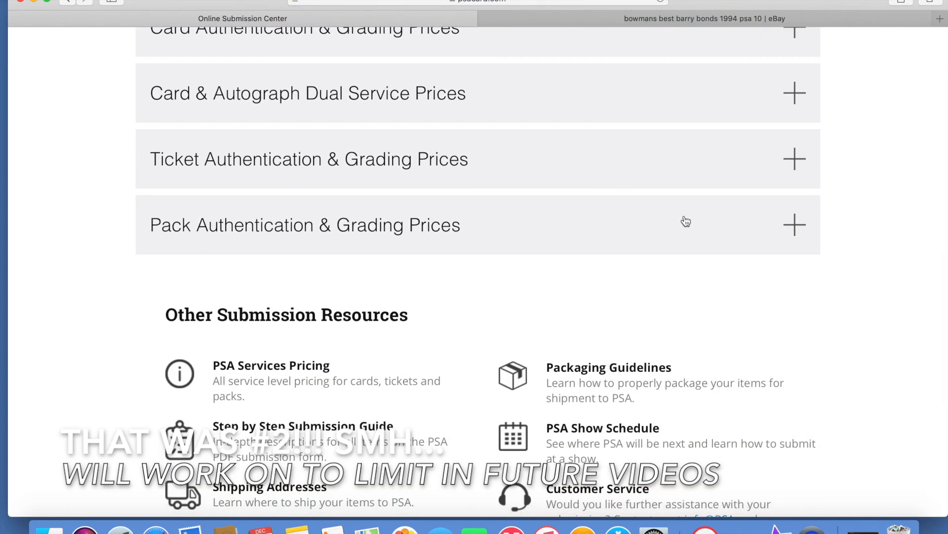
pyautogui.scroll(-16, 686, 221)
pyautogui.scroll(13, 689, 218)
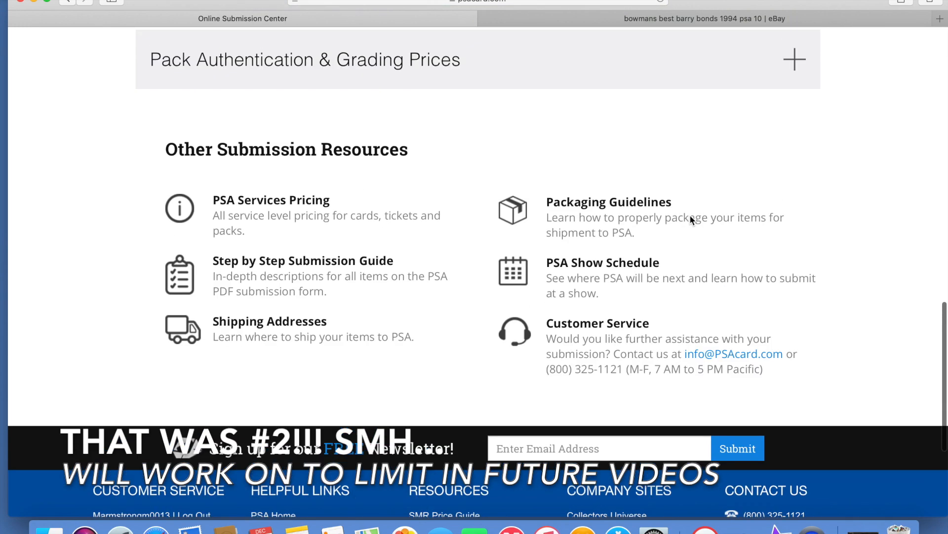
pyautogui.scroll(9, 691, 219)
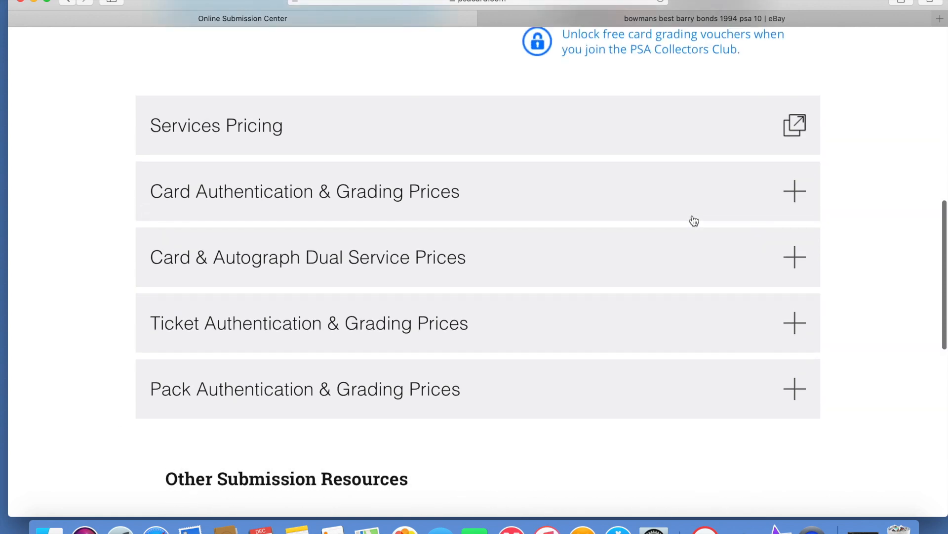
pyautogui.scroll(20, 694, 221)
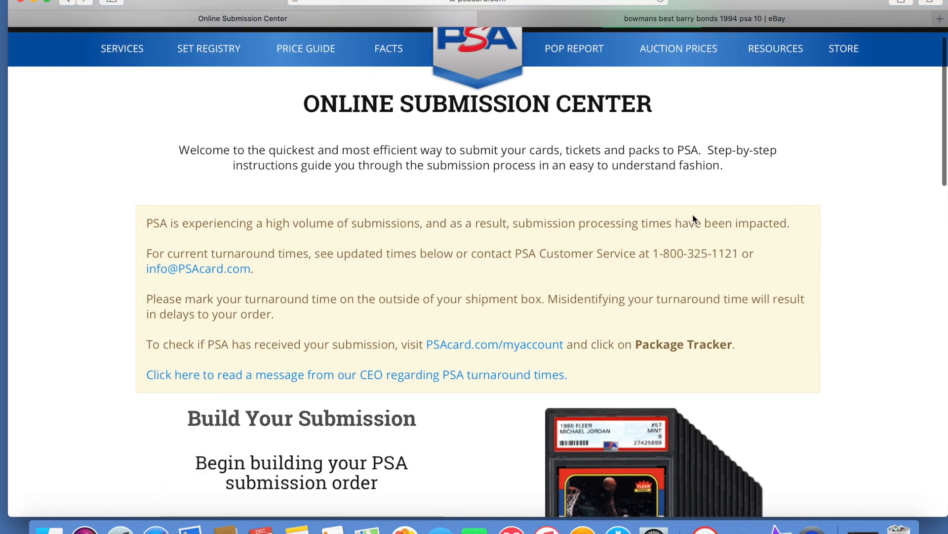
pyautogui.scroll(-13, 687, 213)
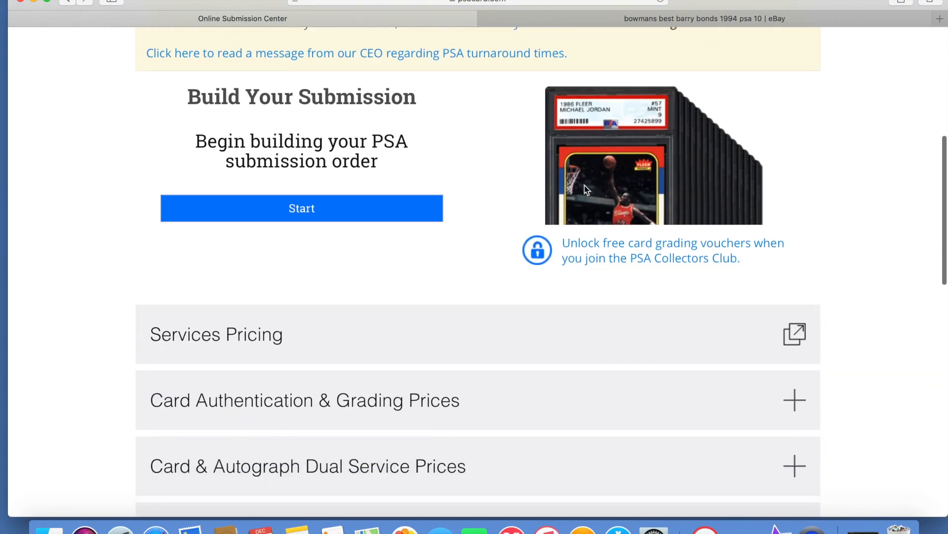
pyautogui.scroll(14, 554, 143)
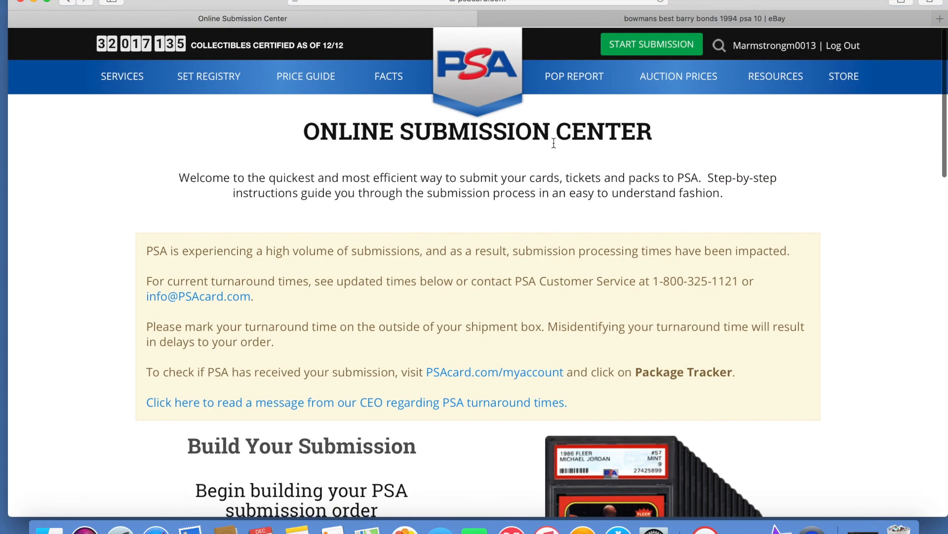
pyautogui.scroll(-14, 553, 144)
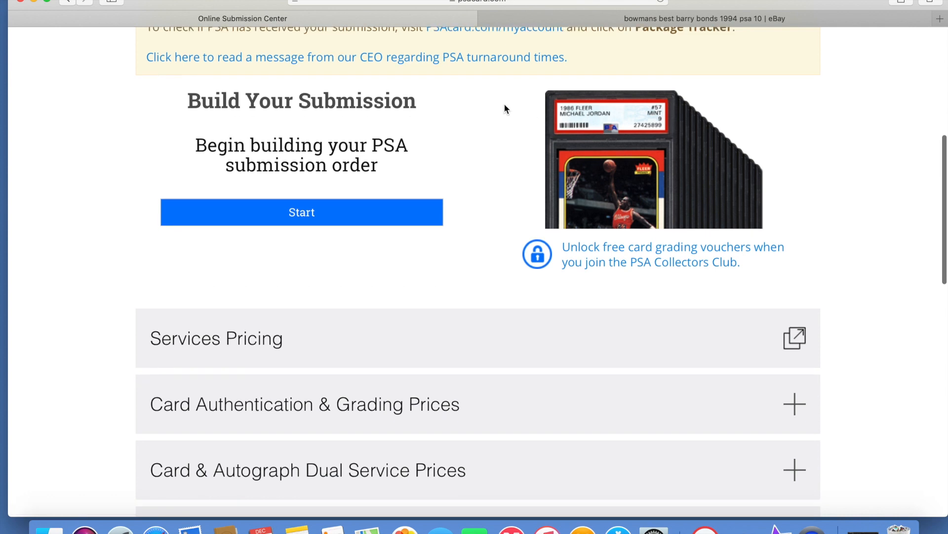
# - Start building a submission order, choosing to delete the incomplete PSA submission and start a new one
pyautogui.click(350, 221)
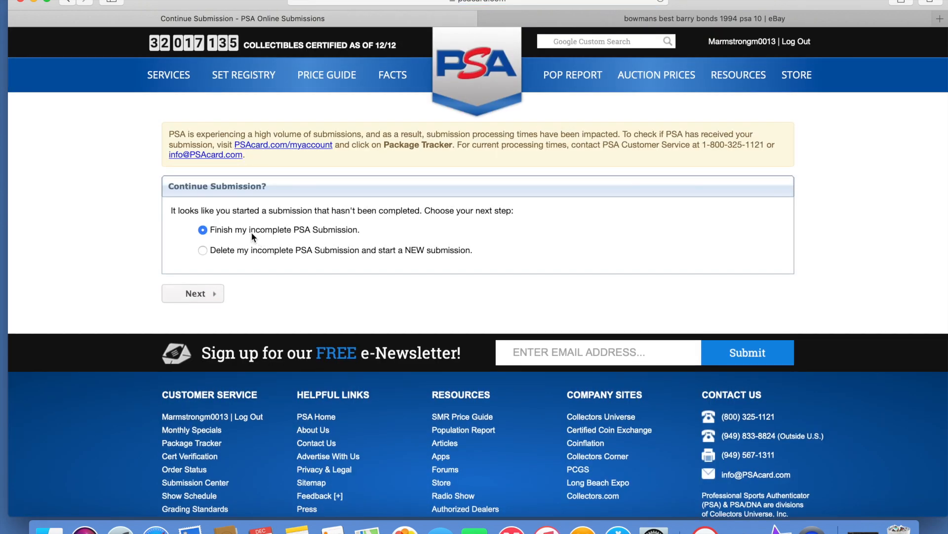
pyautogui.click(202, 250)
pyautogui.click(197, 295)
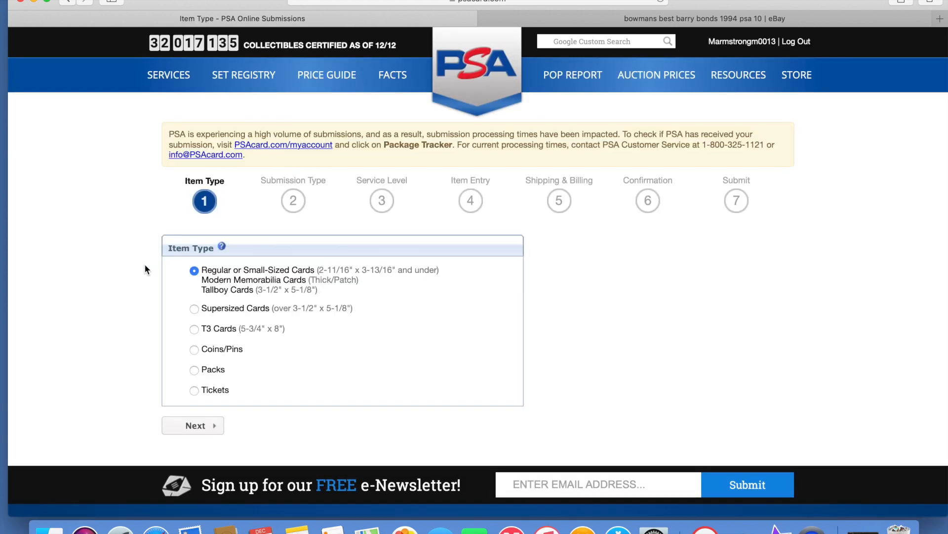
# - Keep Regular or Small-Sized Cards as the item type and continue to the submission type
pyautogui.scroll(-1, 145, 263)
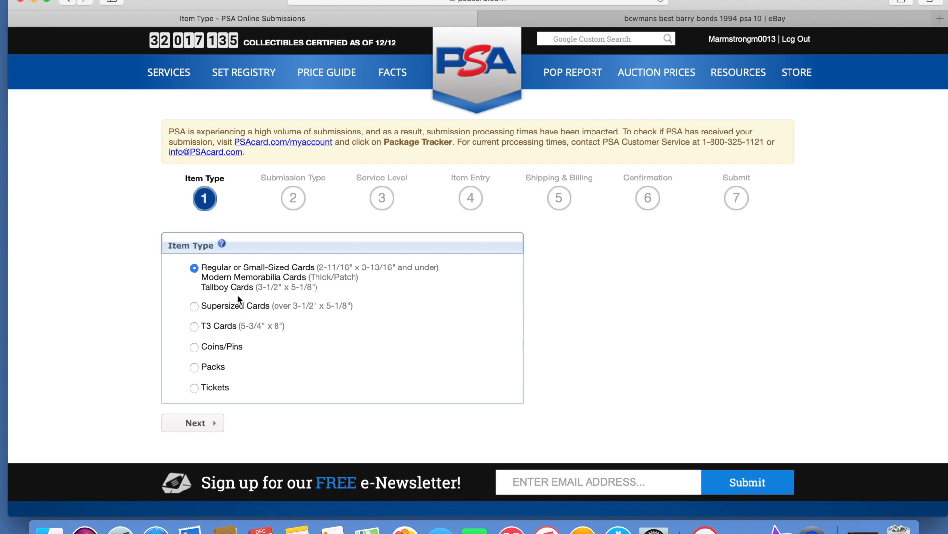
pyautogui.click(201, 424)
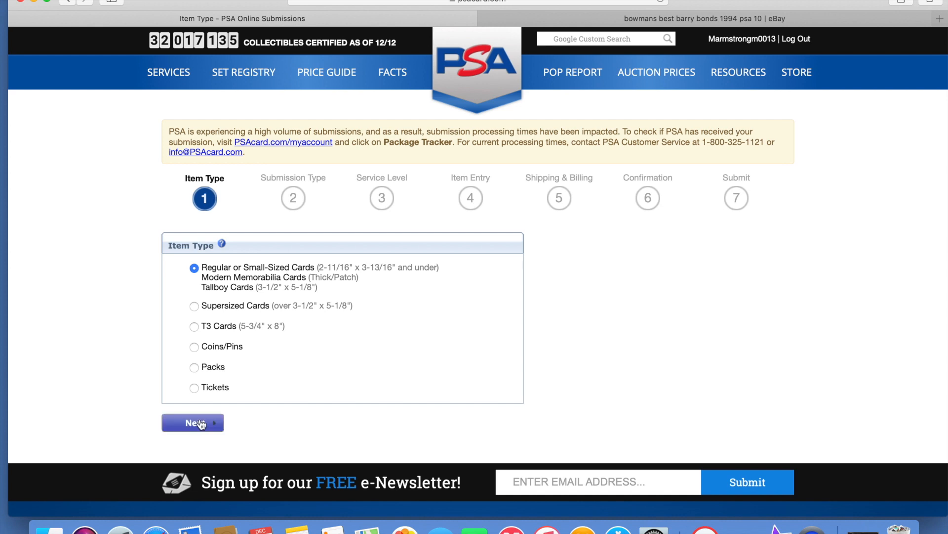
pyautogui.click(201, 423)
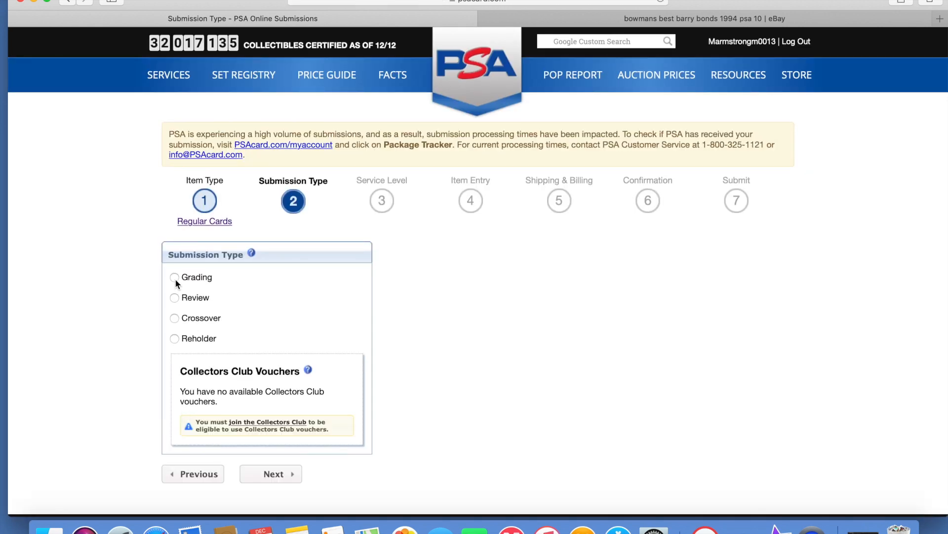
# - Set the submission type to Grading with No Autograph Authentication and continue to the service level
pyautogui.click(175, 277)
pyautogui.scroll(-5, 175, 278)
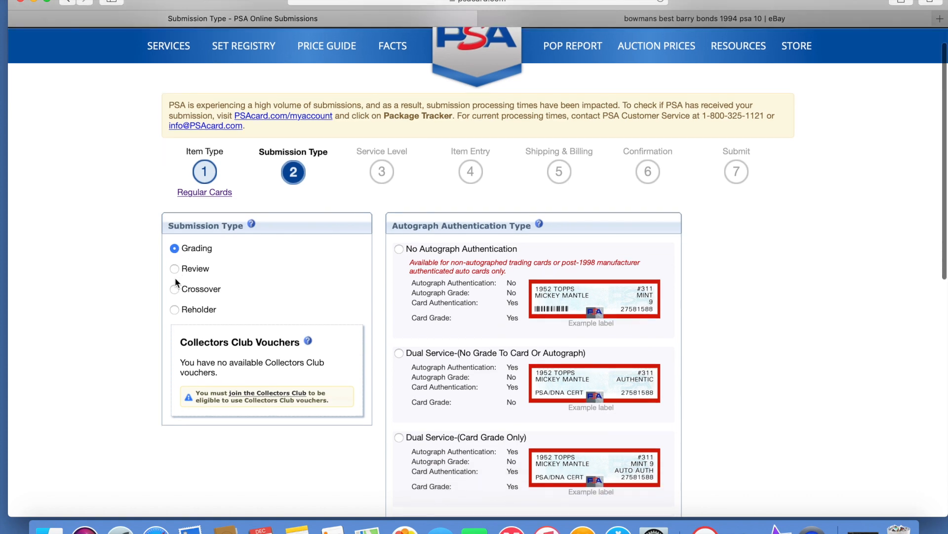
pyautogui.scroll(-6, 541, 123)
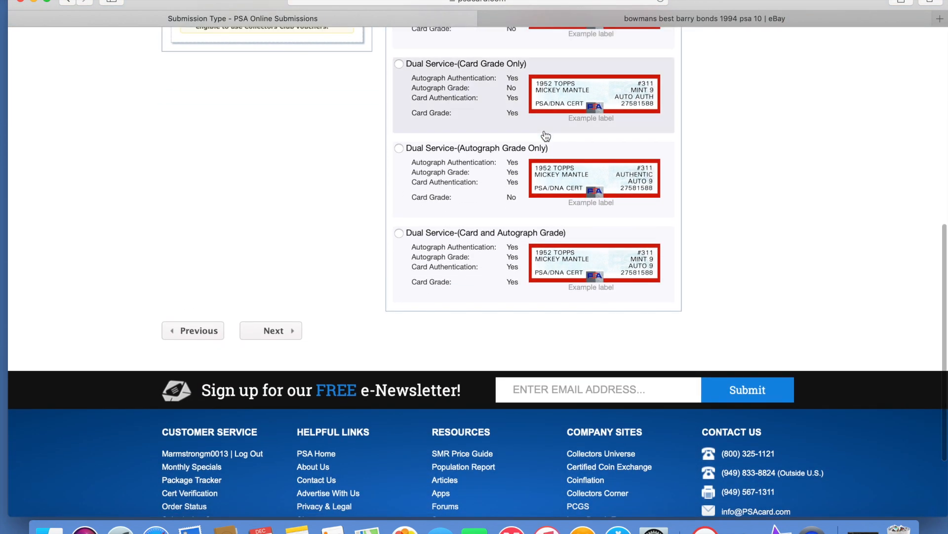
pyautogui.scroll(2, 546, 135)
pyautogui.scroll(10, 545, 137)
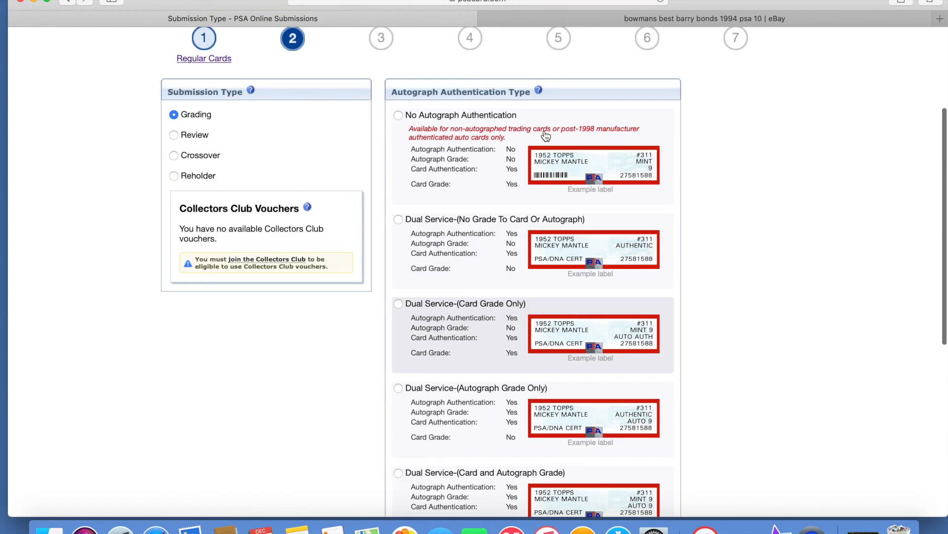
pyautogui.scroll(-3, 546, 140)
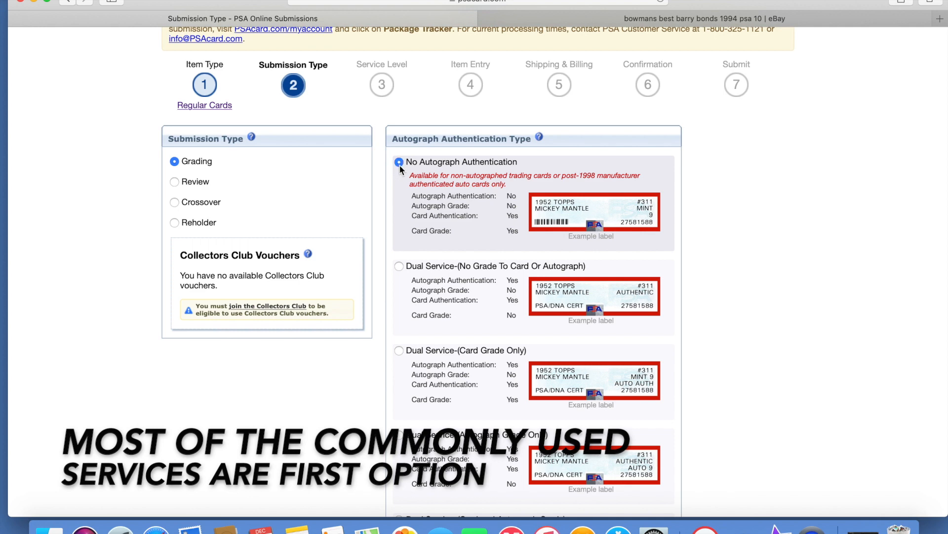
pyautogui.scroll(-10, 420, 187)
pyautogui.click(272, 224)
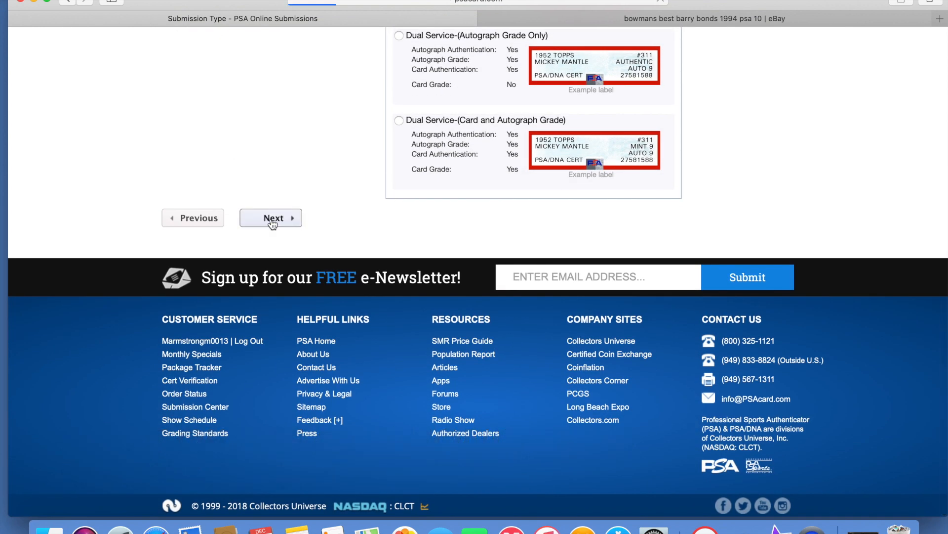
# - Examine the service levels with their maximum declared values, estimated turnaround times and fees
pyautogui.scroll(-2, 270, 213)
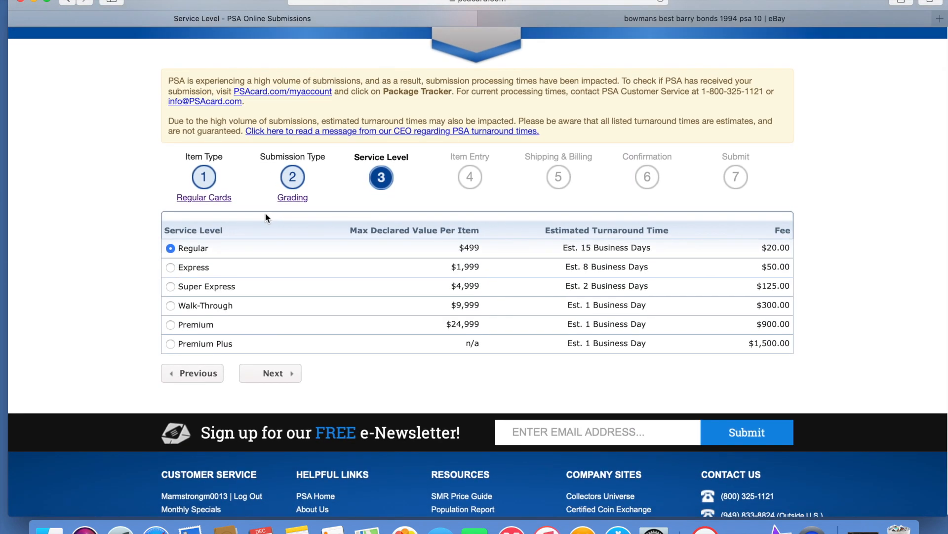
pyautogui.scroll(2, 265, 214)
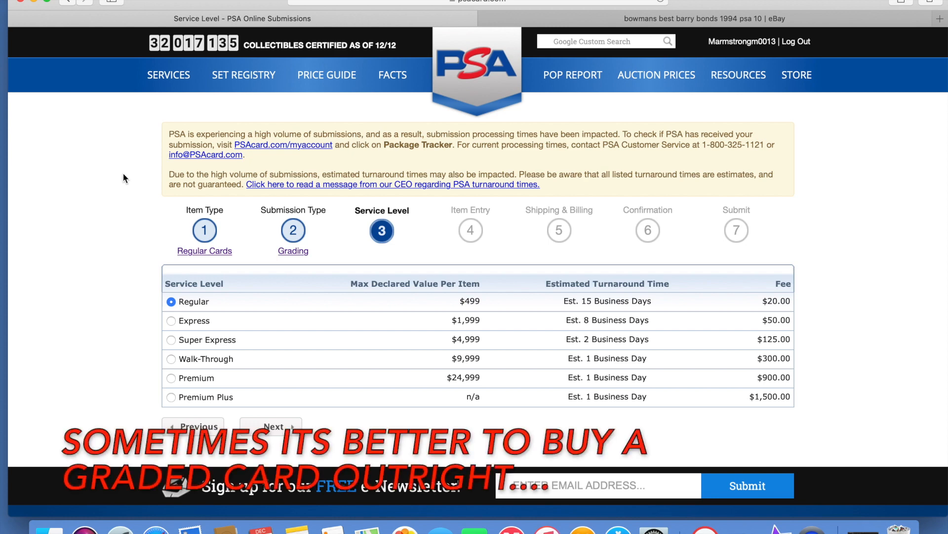
pyautogui.scroll(-3, 123, 177)
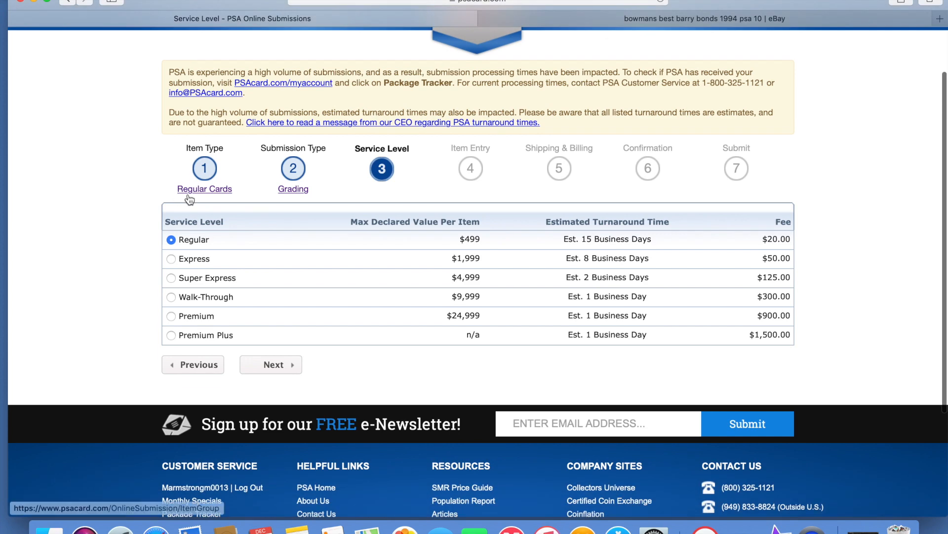
pyautogui.scroll(-1, 125, 107)
pyautogui.scroll(3, 126, 107)
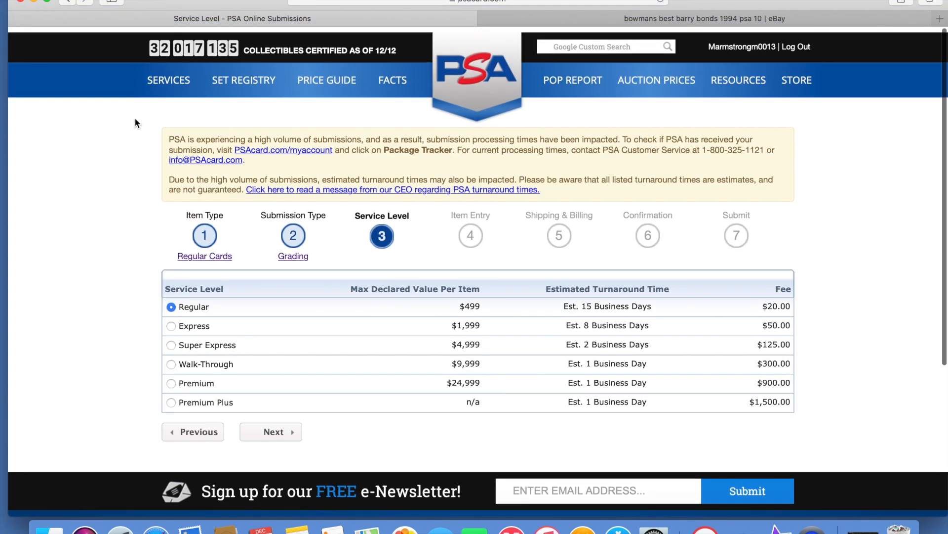
pyautogui.scroll(-2, 135, 119)
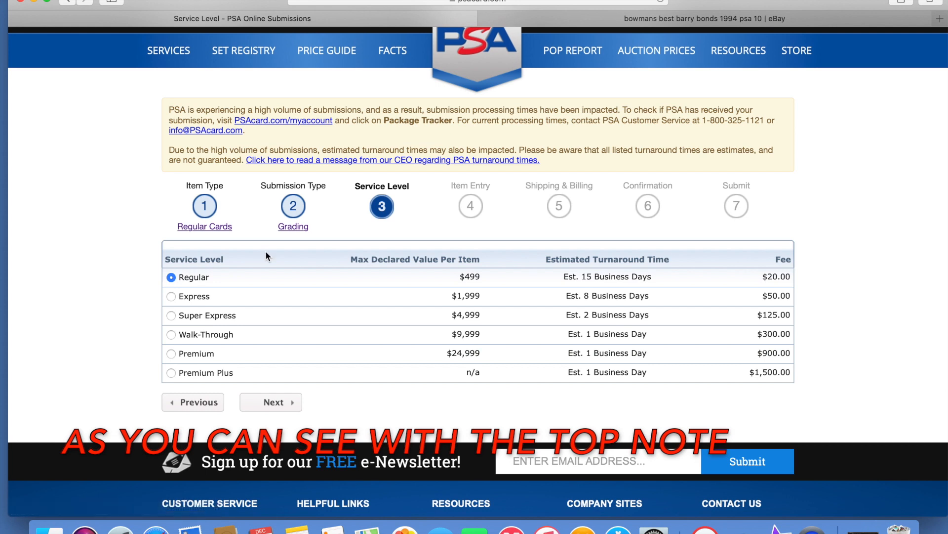
pyautogui.moveTo(569, 277); pyautogui.dragTo(652, 377)
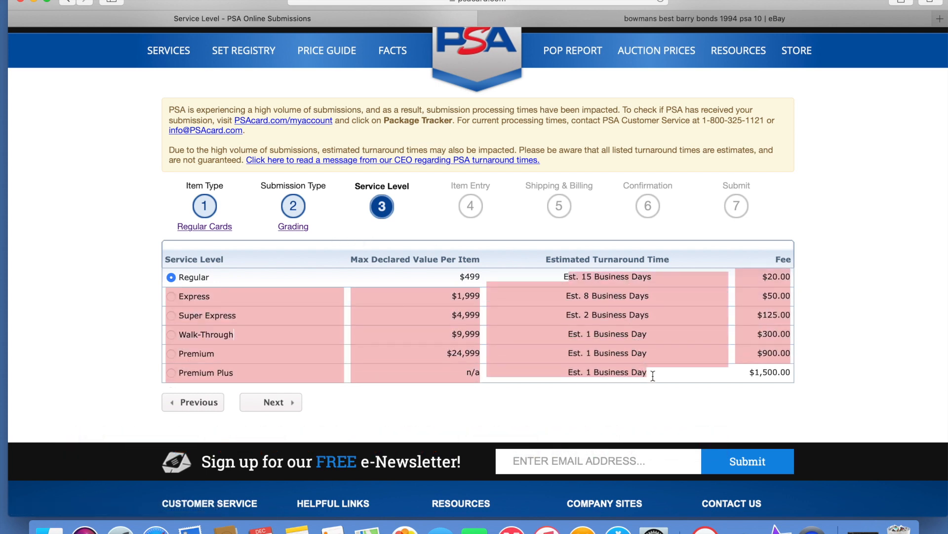
pyautogui.click(652, 378)
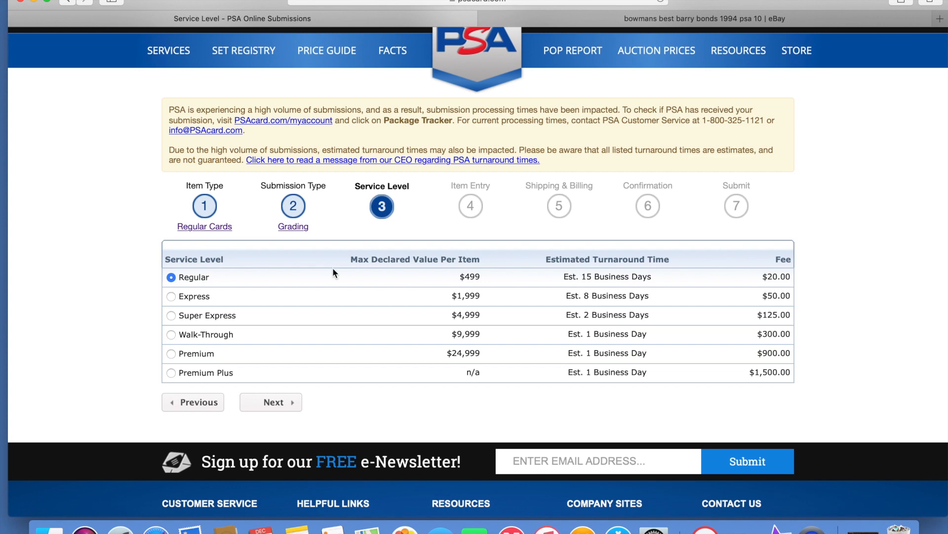
# - Keep the Regular service level and continue to item entry
pyautogui.scroll(-1, 482, 274)
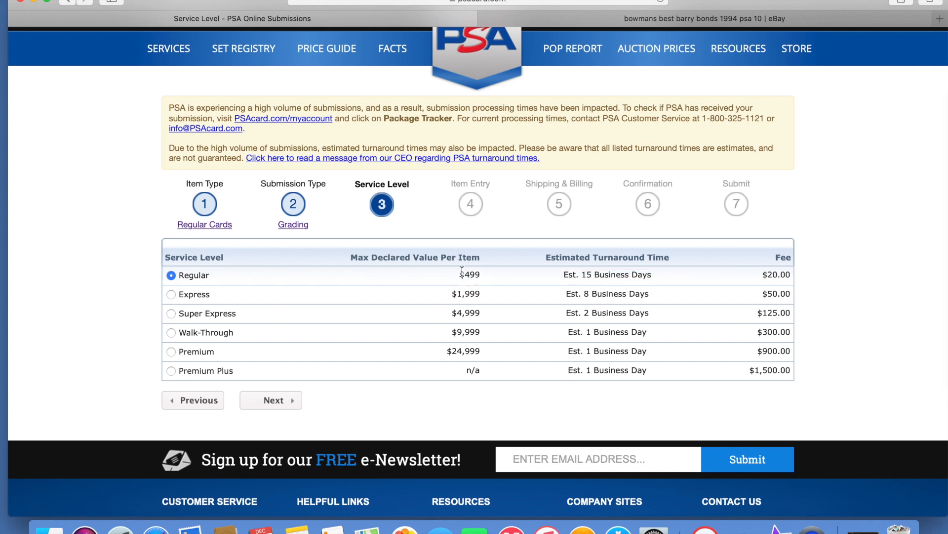
pyautogui.scroll(-5, 463, 272)
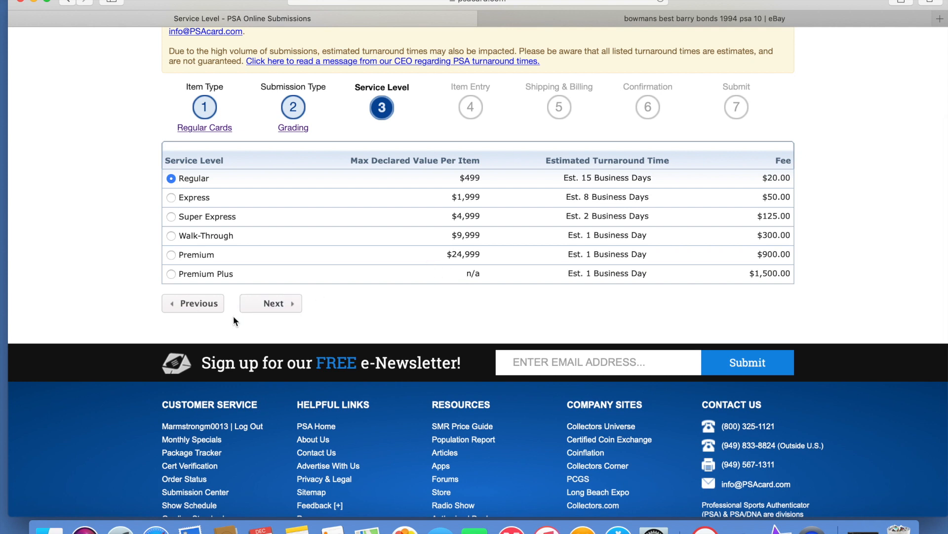
pyautogui.click(274, 310)
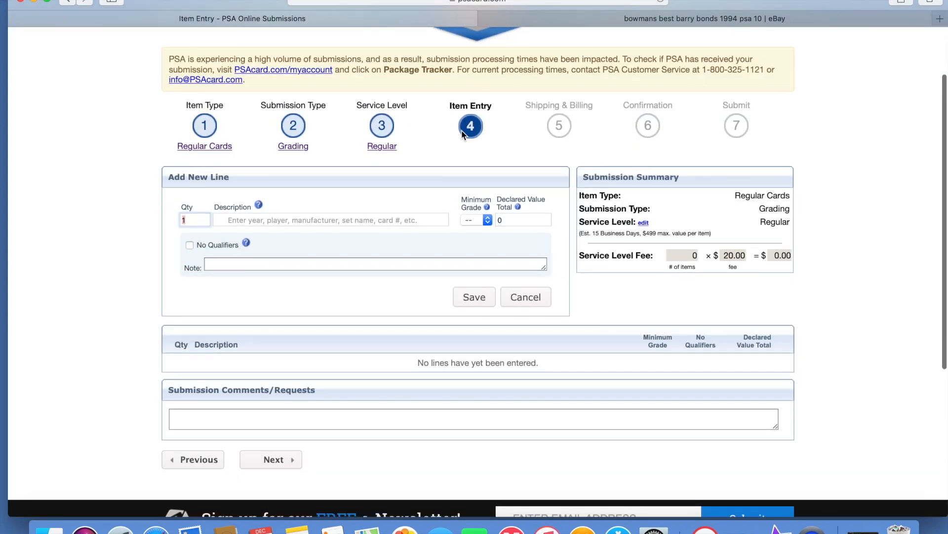
# - Search for the first card by entering 1994, Barry Bonds, topps as the new line's description
pyautogui.scroll(-3, 413, 186)
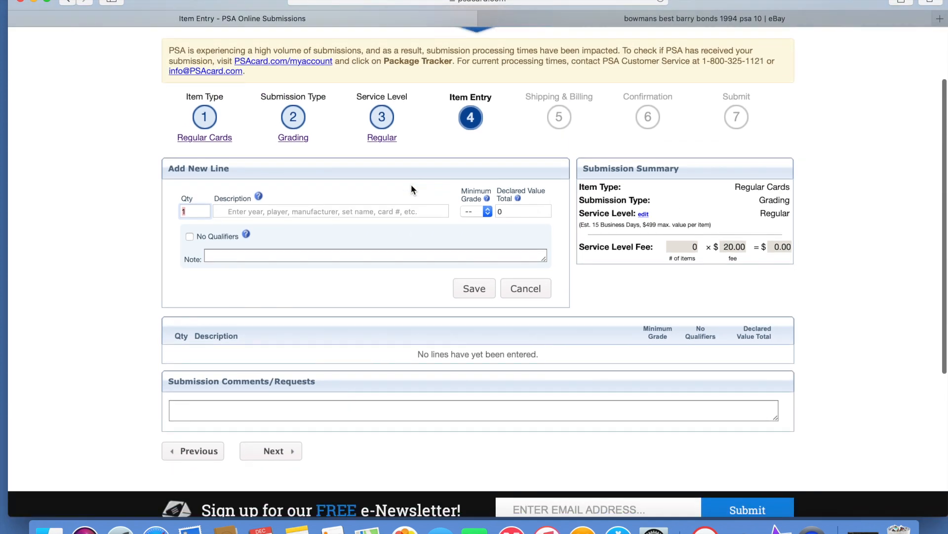
pyautogui.scroll(-1, 460, 125)
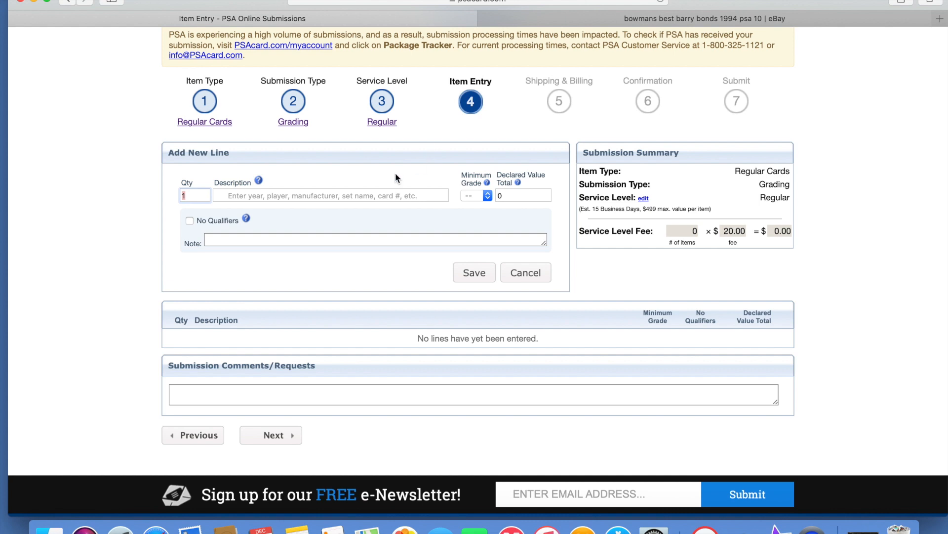
pyautogui.click(360, 196)
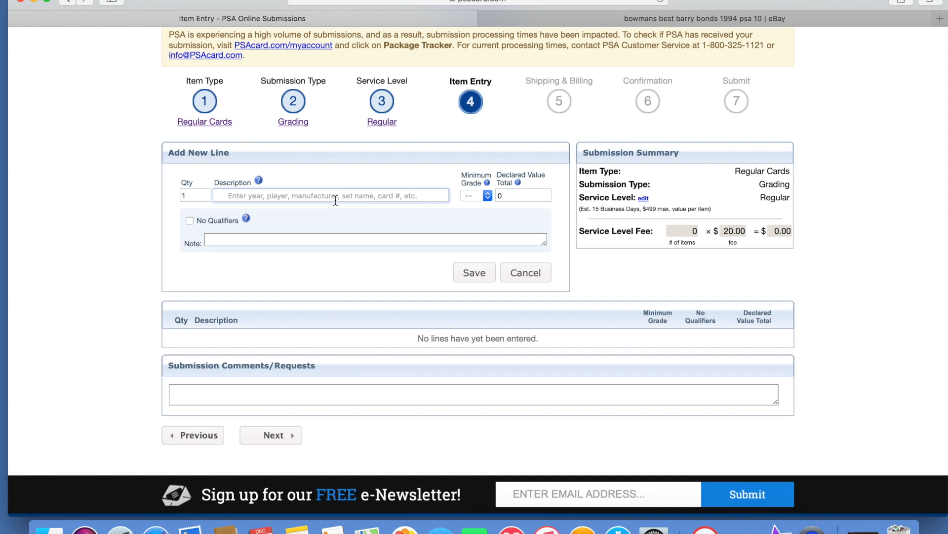
pyautogui.click(335, 200)
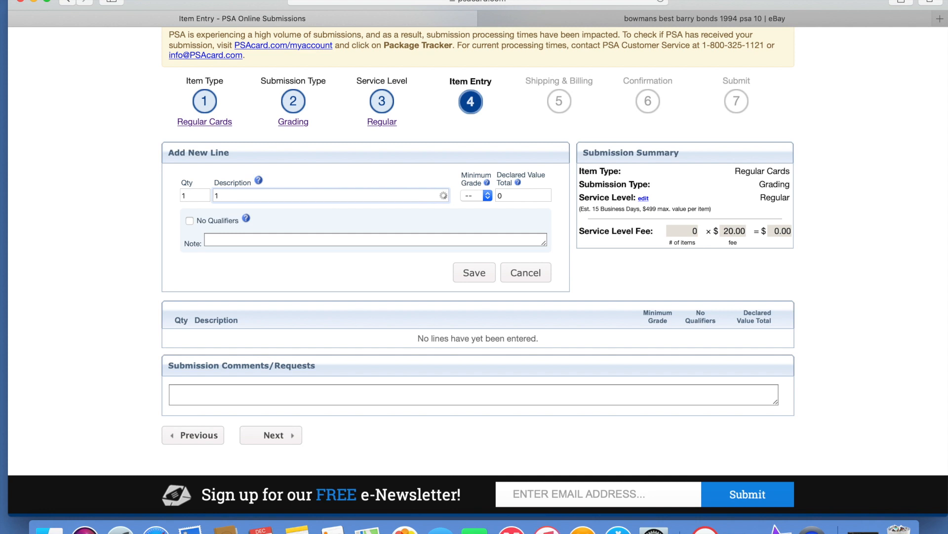
pyautogui.click(357, 173)
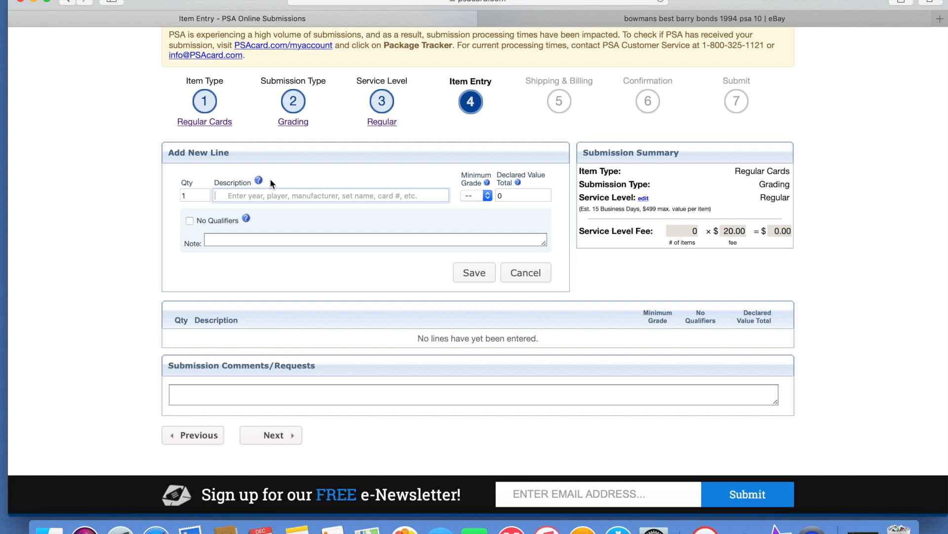
pyautogui.write('198')
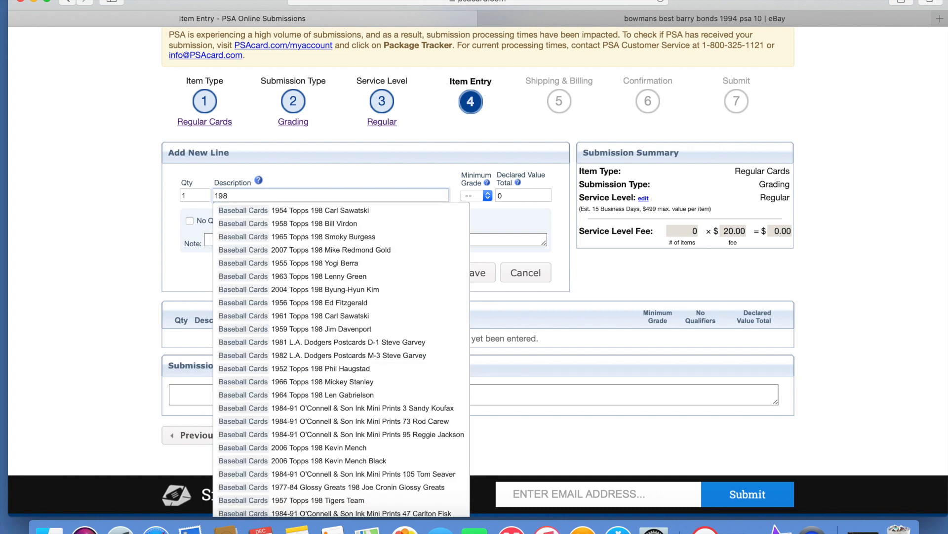
pyautogui.write('4')
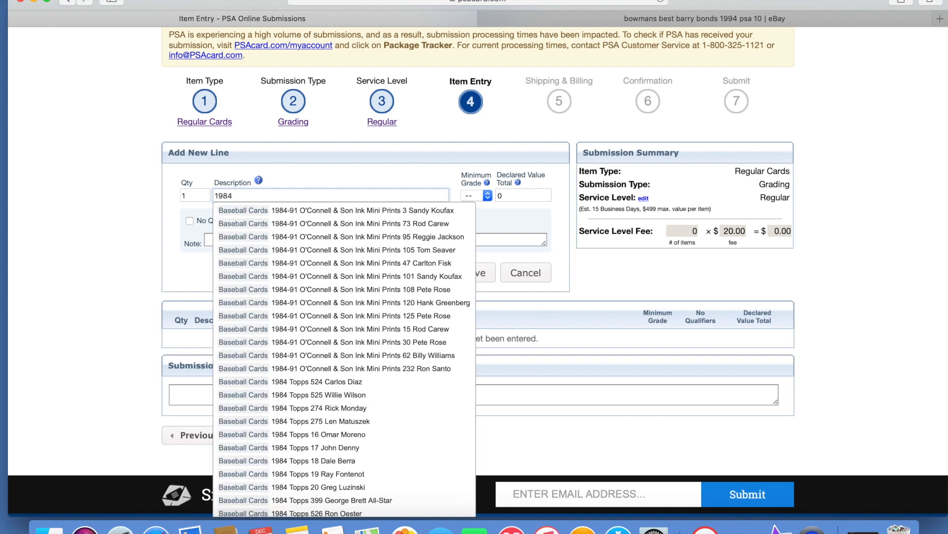
pyautogui.press('BackSpace')
pyautogui.press('BackSpace')
pyautogui.write('9')
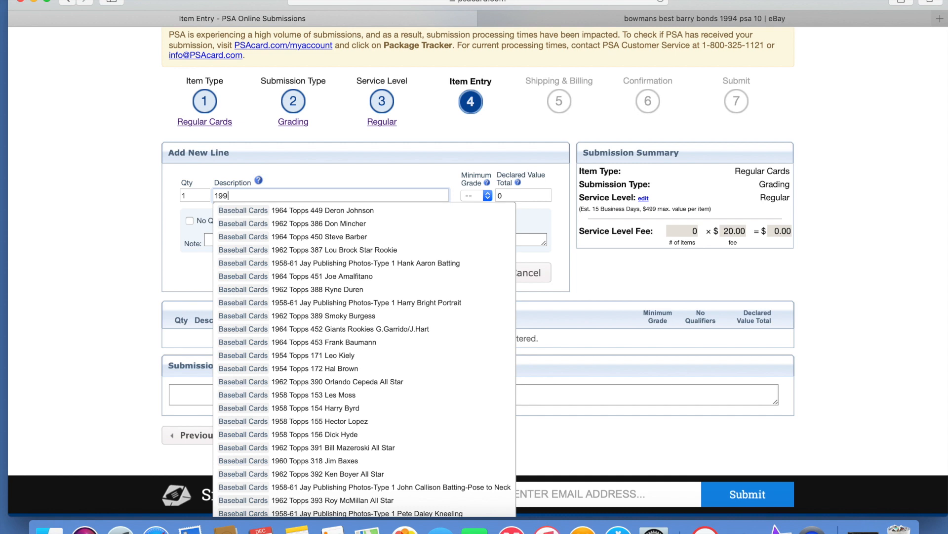
pyautogui.write('4, barry bp')
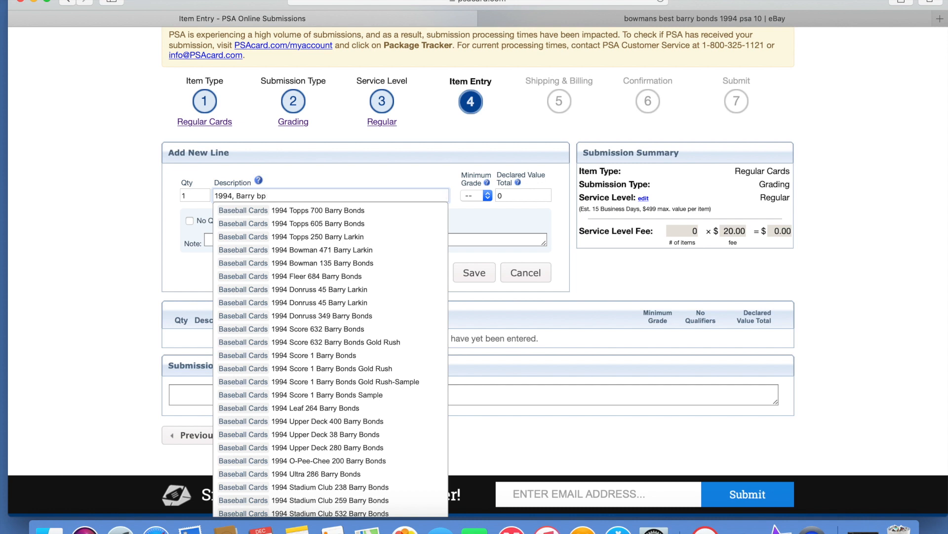
pyautogui.press('BackSpace')
pyautogui.write('onds, topps')
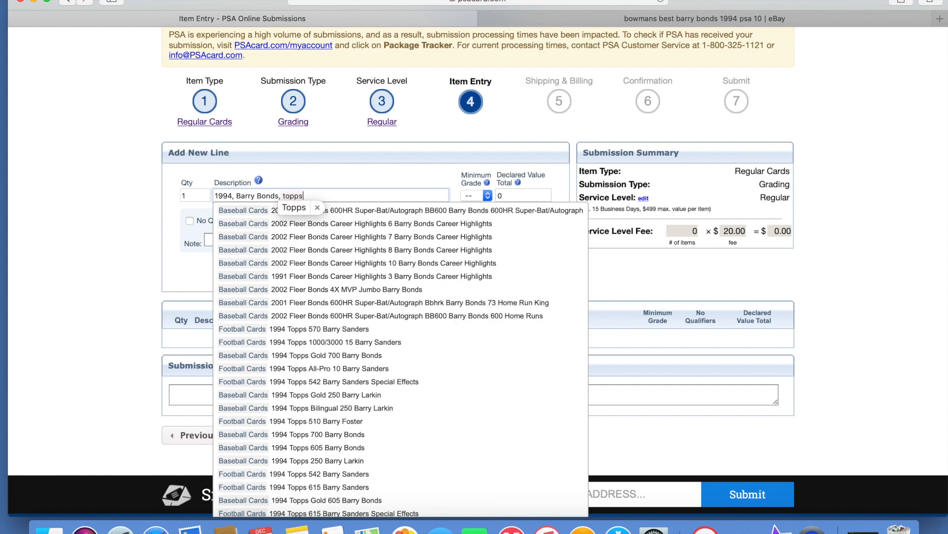
# - Replace topps with Bowman's Best in the description search and choose the 1994 Bowman's Best 59 Barry Bonds Red card
pyautogui.press('BackSpace')
pyautogui.press('BackSpace')
pyautogui.press('BackSpace')
pyautogui.press('BackSpace')
pyautogui.press('BackSpace')
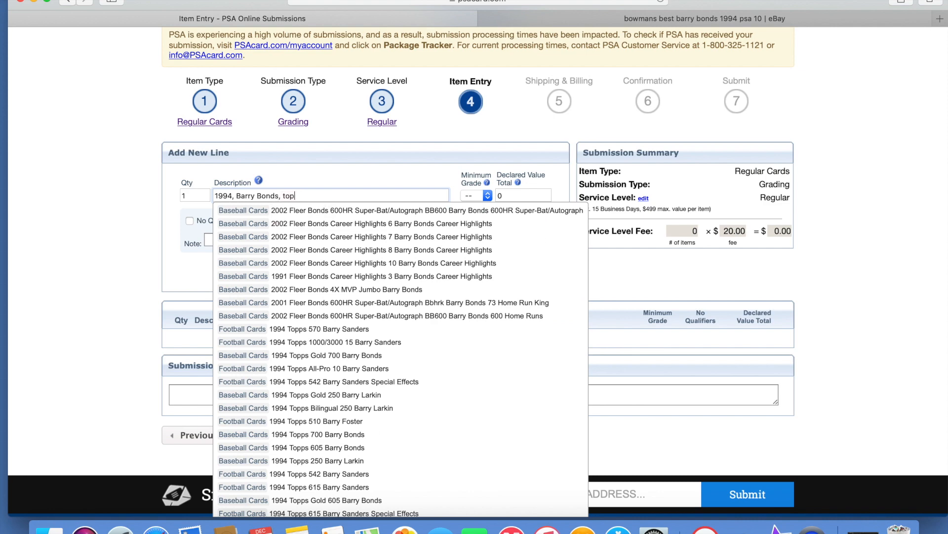
pyautogui.write('bowmans')
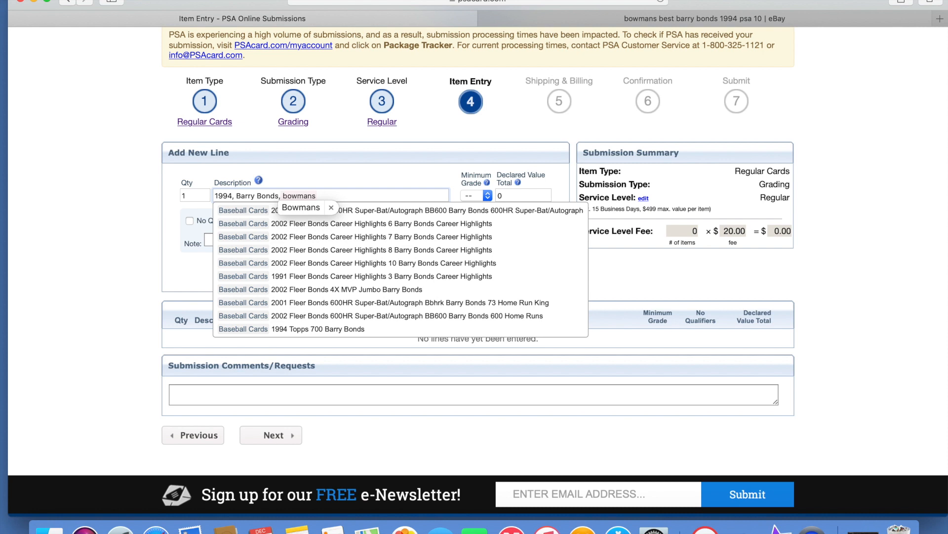
pyautogui.write(' best')
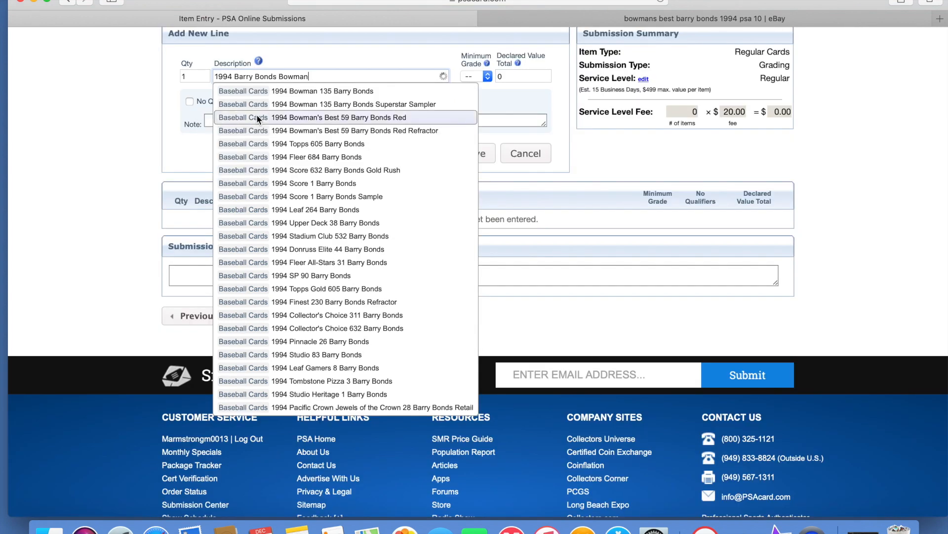
pyautogui.click(301, 119)
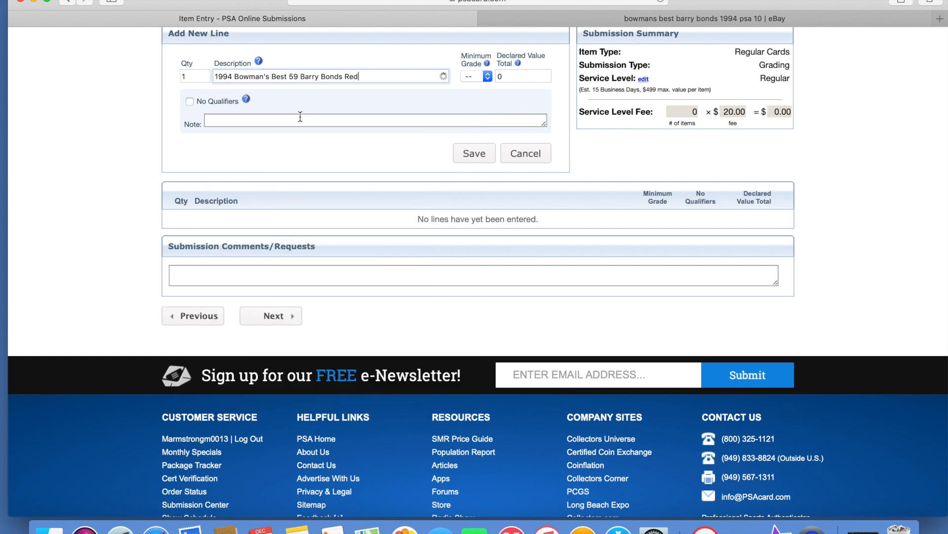
# - Set the Barry Bonds card's minimum grade to 9, then read and accept the minimum grade terms
pyautogui.click(481, 77)
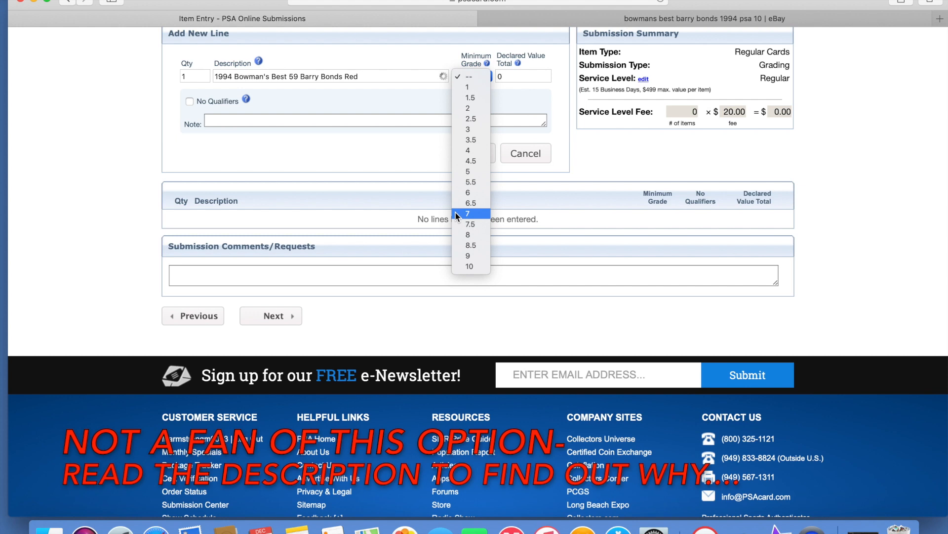
pyautogui.click(472, 256)
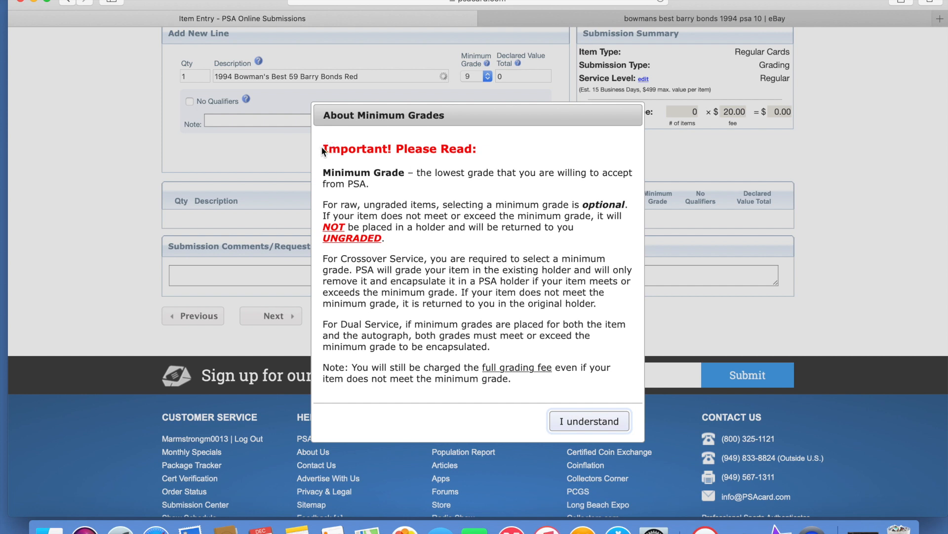
pyautogui.moveTo(328, 149); pyautogui.dragTo(517, 234)
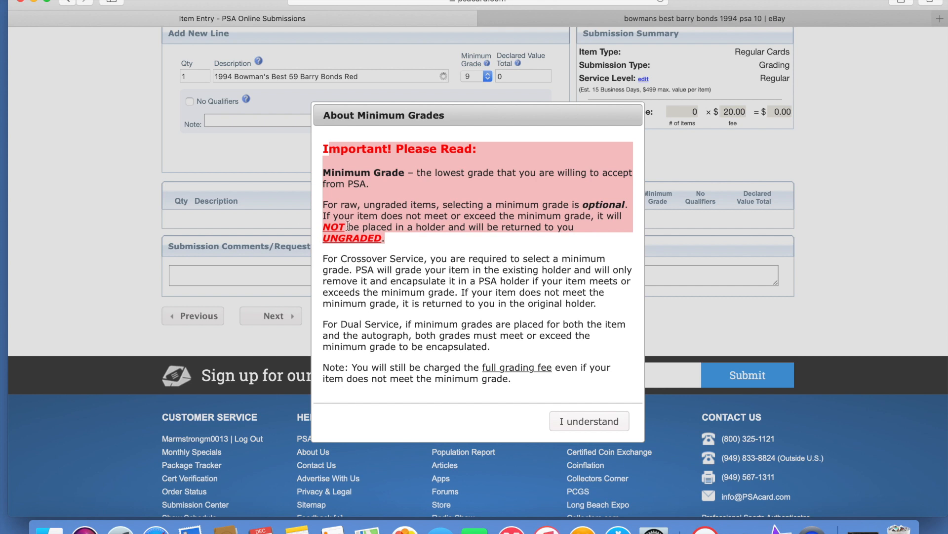
pyautogui.click(336, 149)
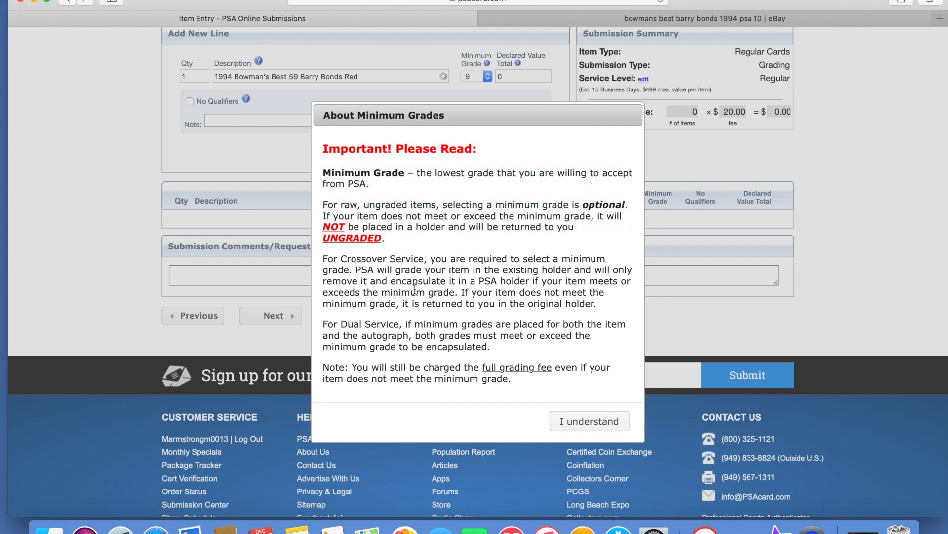
pyautogui.moveTo(322, 369); pyautogui.dragTo(516, 377)
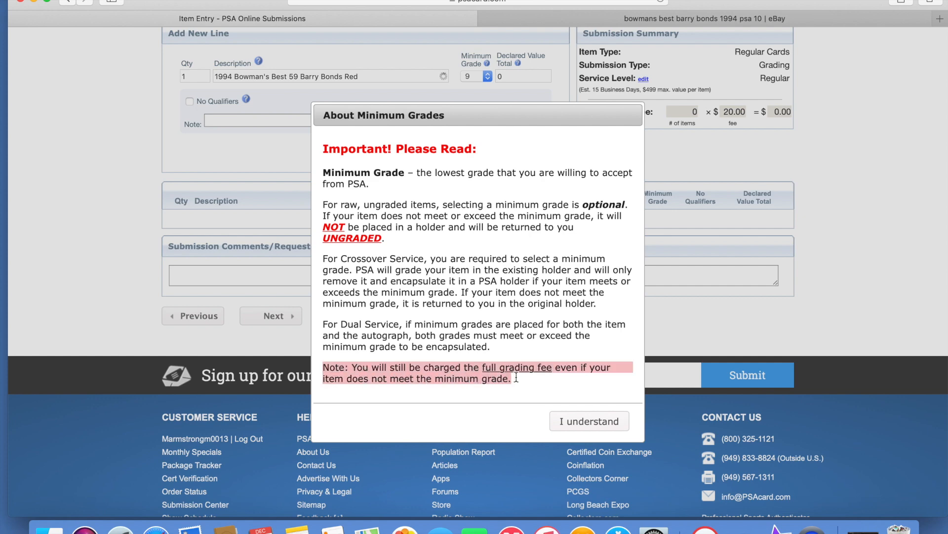
pyautogui.click(551, 418)
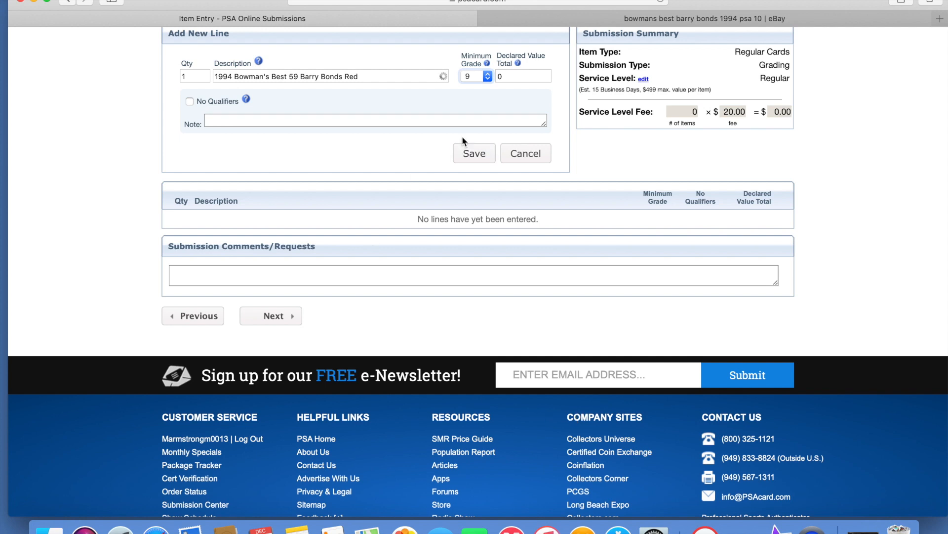
# - Consult the declared value help and set the Barry Bonds card's declared value total to 20
pyautogui.click(518, 63)
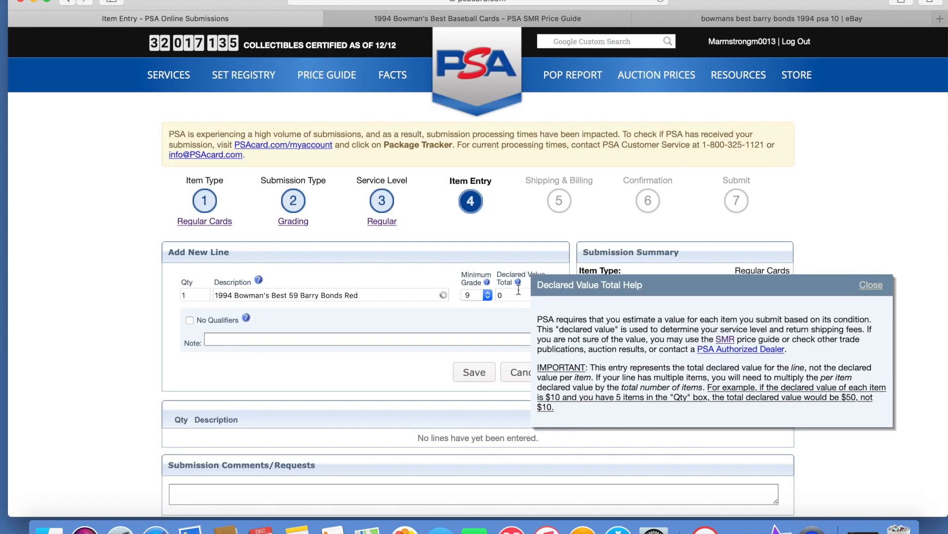
pyautogui.click(517, 293)
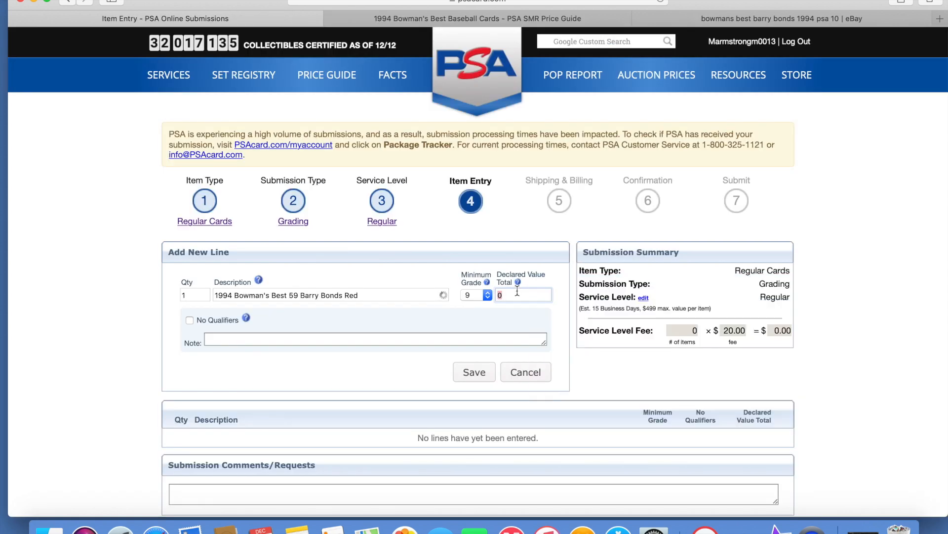
pyautogui.write('20')
pyautogui.click(335, 338)
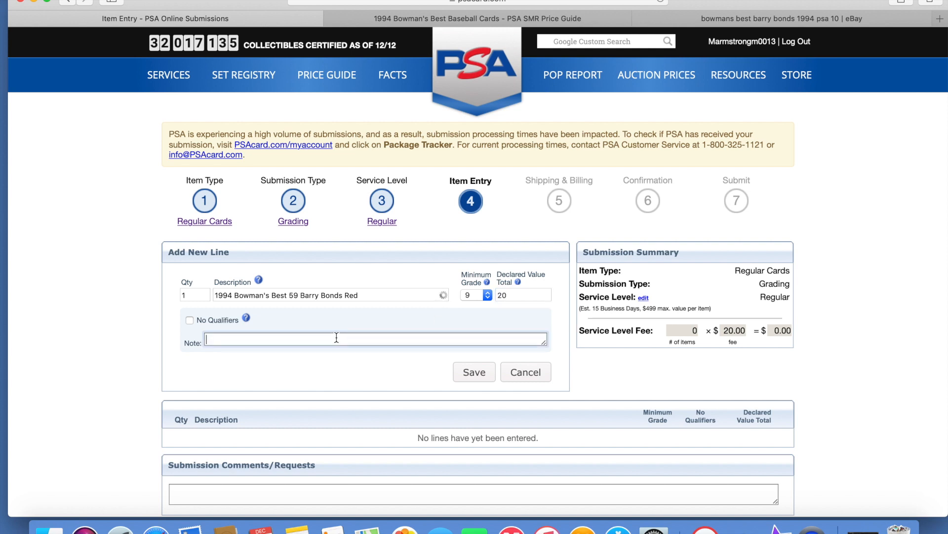
# - Read the qualifier definitions, enable No Qualifiers for the Barry Bonds card and save its line
pyautogui.click(247, 317)
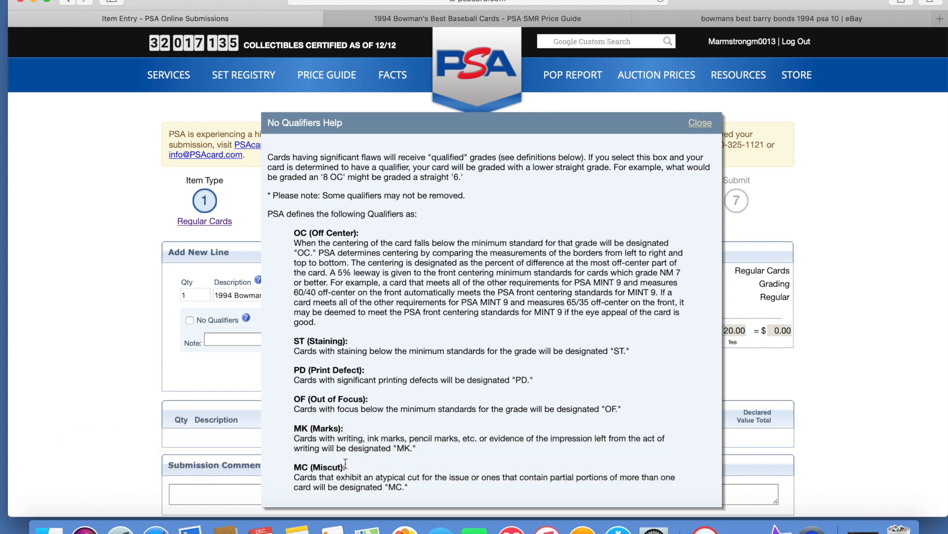
pyautogui.moveTo(293, 233); pyautogui.dragTo(414, 487)
pyautogui.press('Escape')
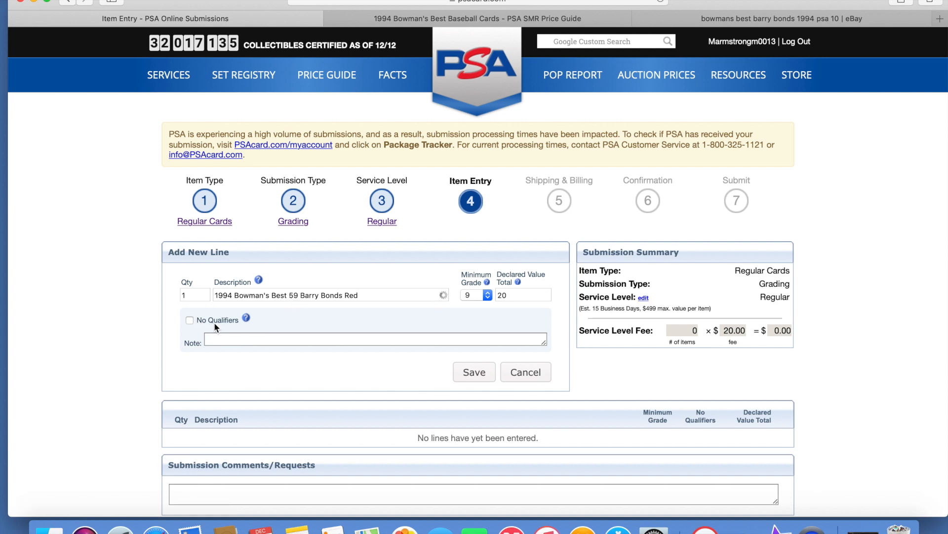
pyautogui.click(189, 321)
pyautogui.click(485, 376)
# - Search for 1970 Topps Oscar Ro in a new line's description and choose the 1970 Topps 100 Oscar Robertson card
pyautogui.click(373, 295)
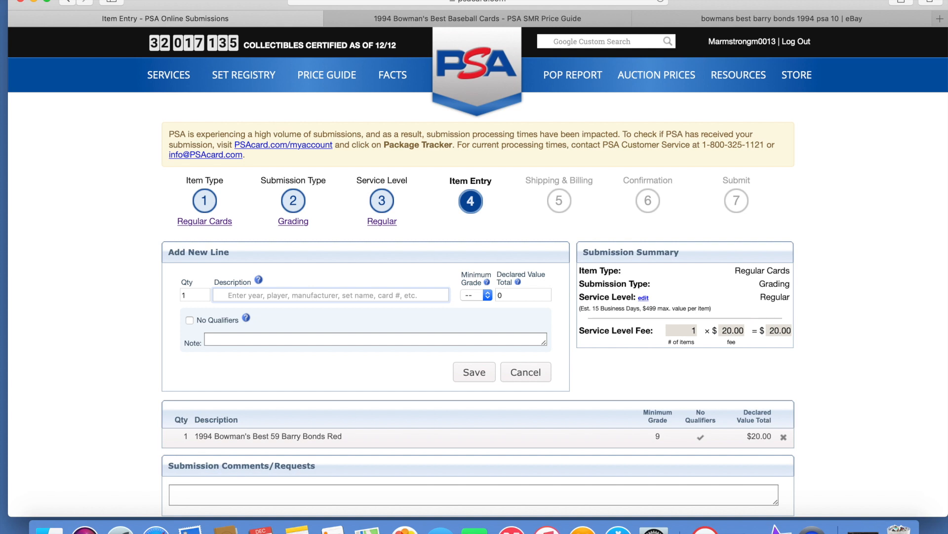
pyautogui.write('1970')
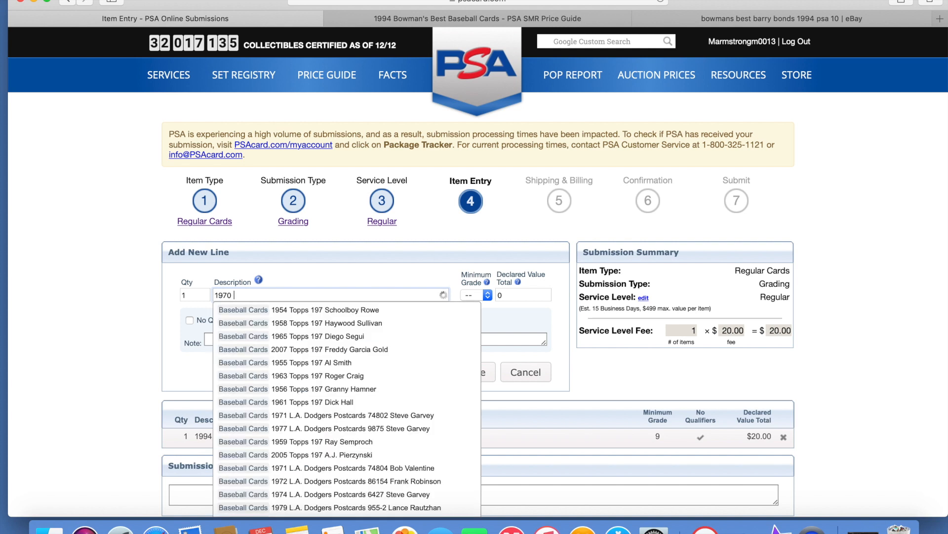
pyautogui.write(' O')
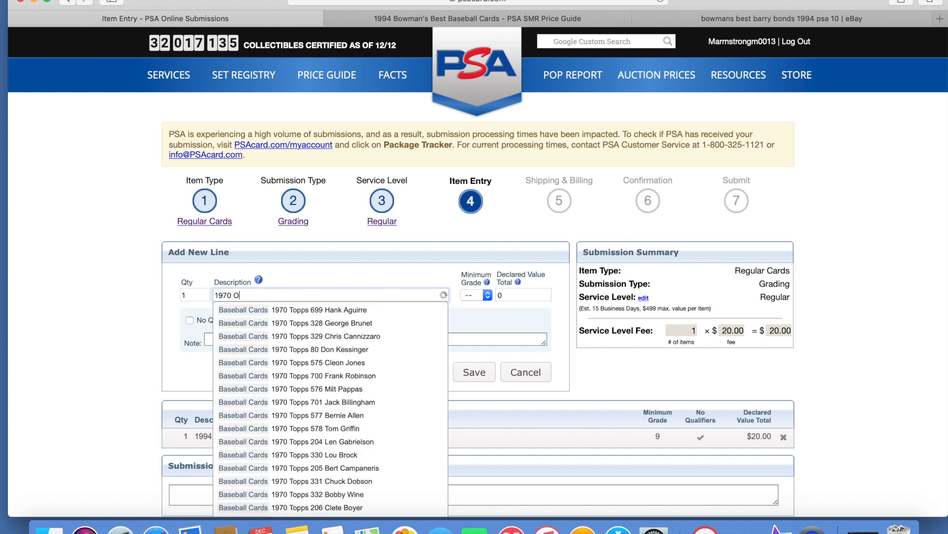
pyautogui.press('BackSpace')
pyautogui.write('Topps')
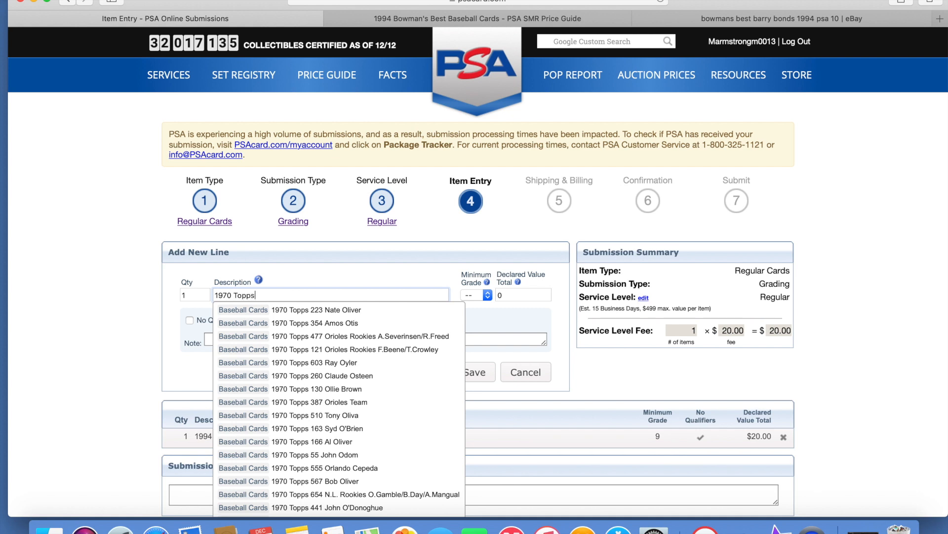
pyautogui.write(' Oscar Ro')
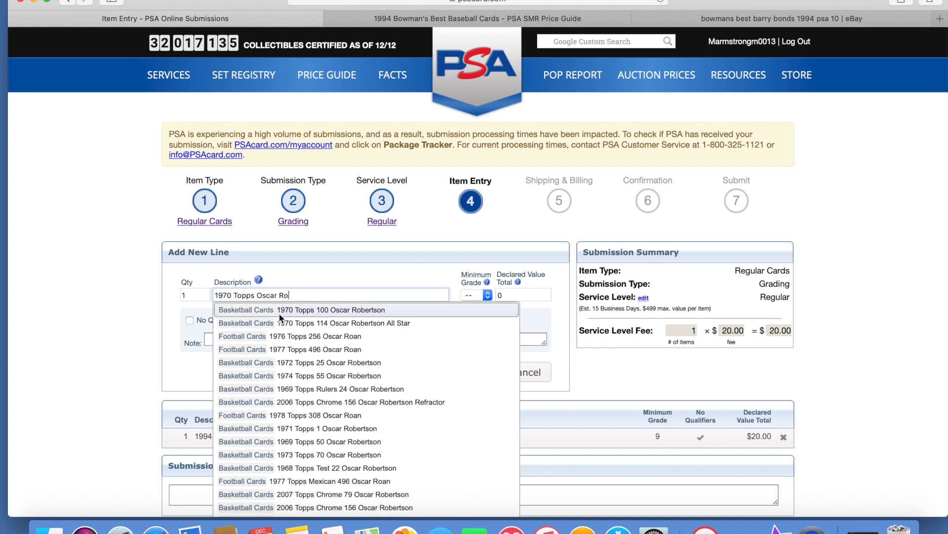
pyautogui.click(300, 313)
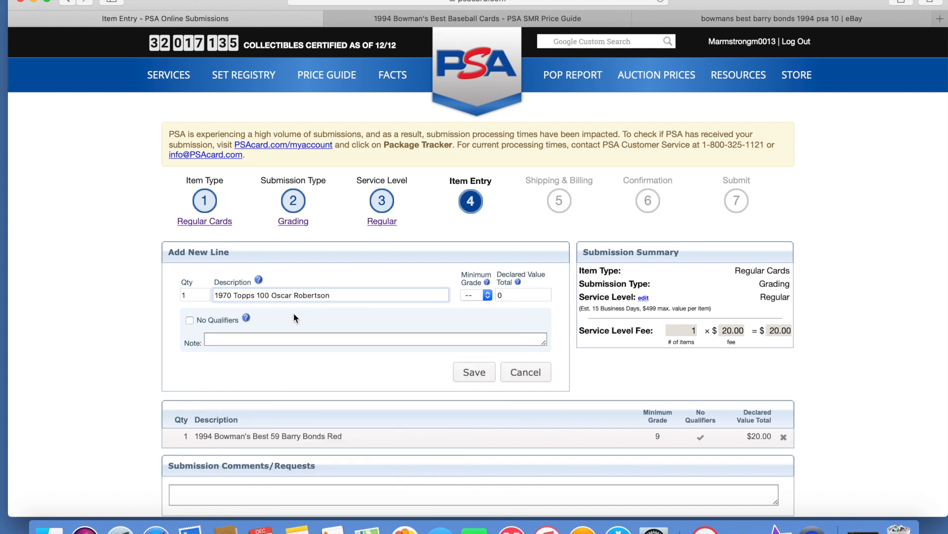
# - Leave the Oscar Robertson card without a minimum grade, set its declared value total to 20 and save the line
pyautogui.click(485, 296)
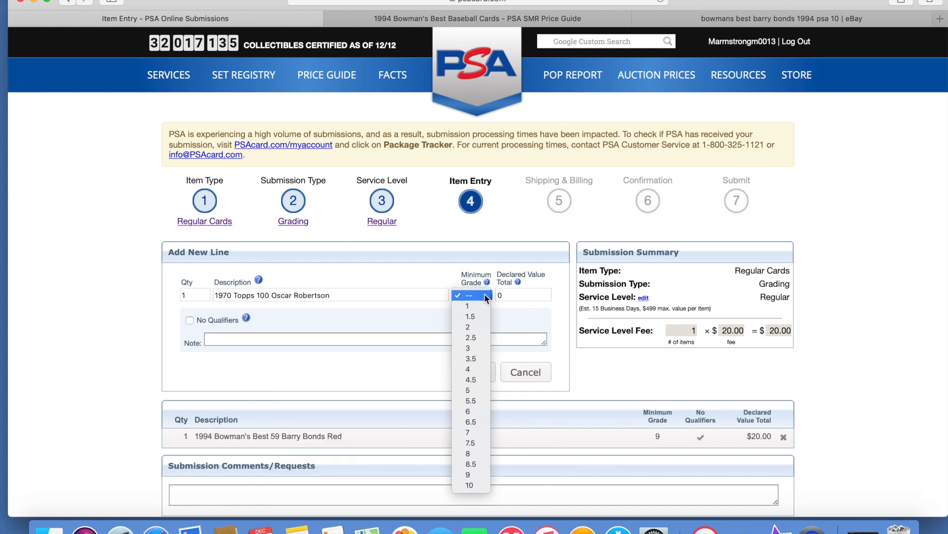
pyautogui.click(505, 294)
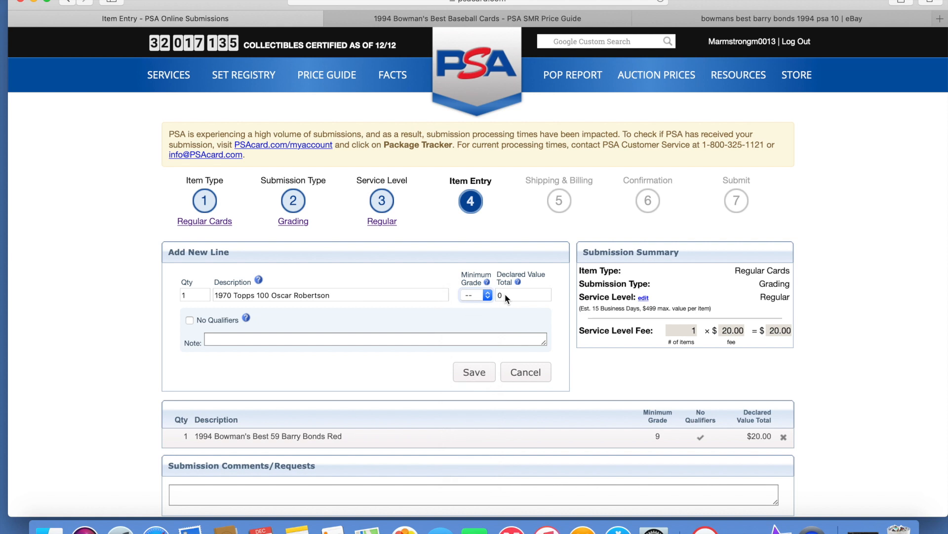
pyautogui.click(505, 293)
pyautogui.click(339, 342)
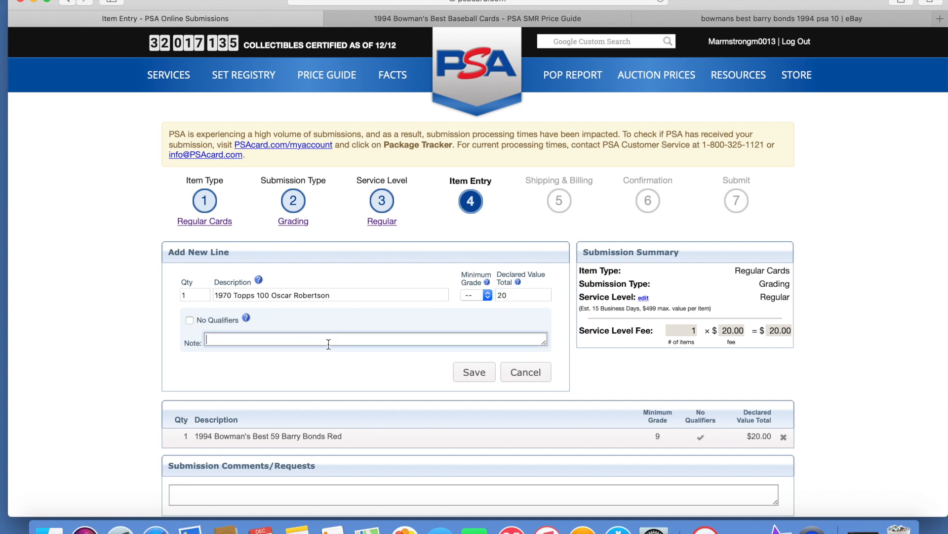
pyautogui.click(472, 375)
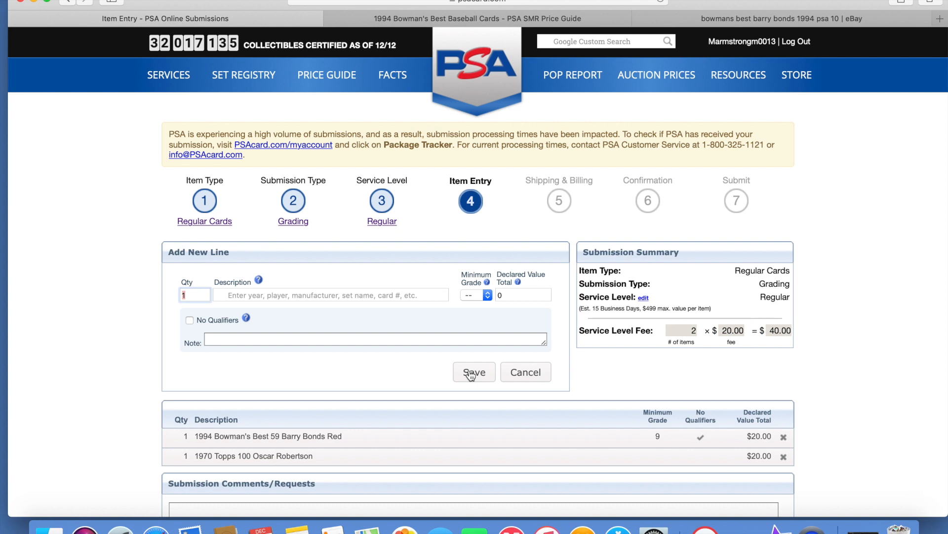
# - Search for 1970 lew al in a new line's description and choose the 1970 Topps 75 Lew Alcindor card
pyautogui.click(240, 295)
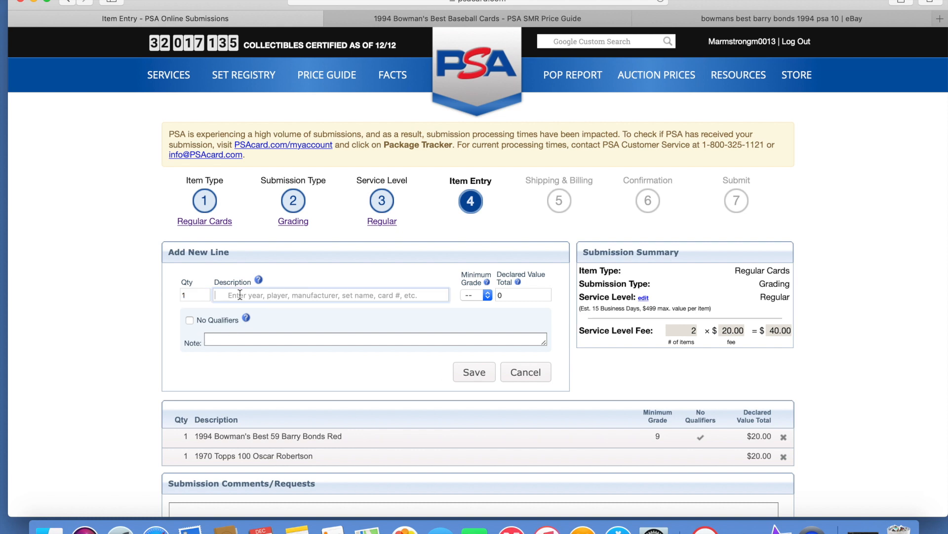
pyautogui.write('1970')
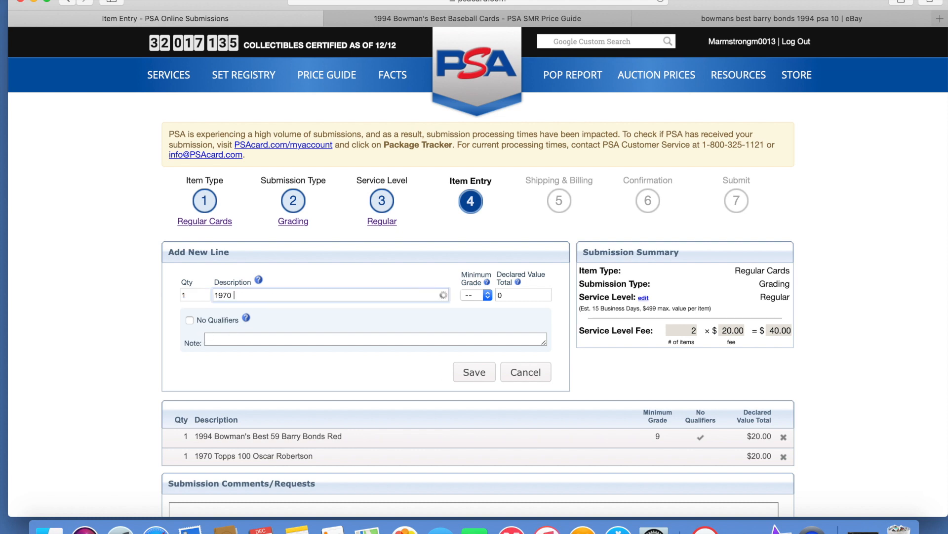
pyautogui.write(' lew al')
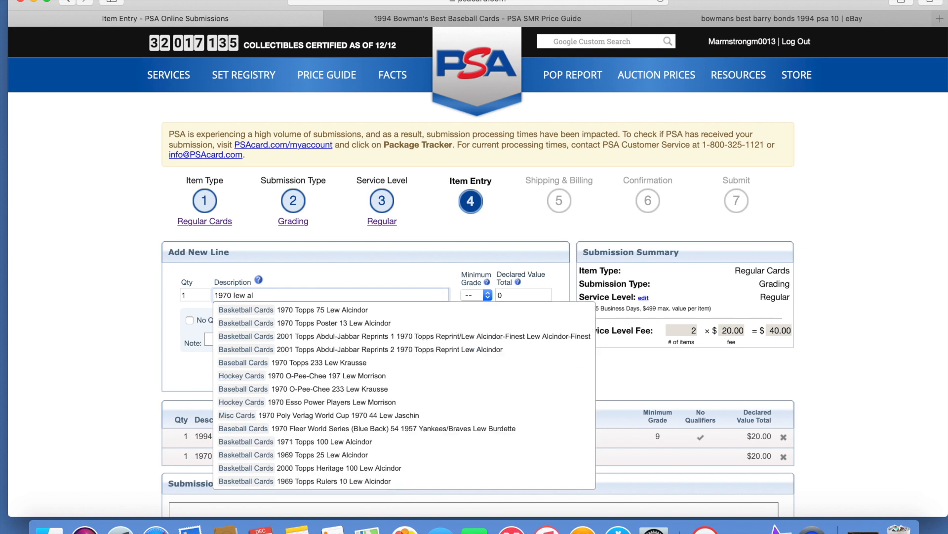
pyautogui.click(305, 311)
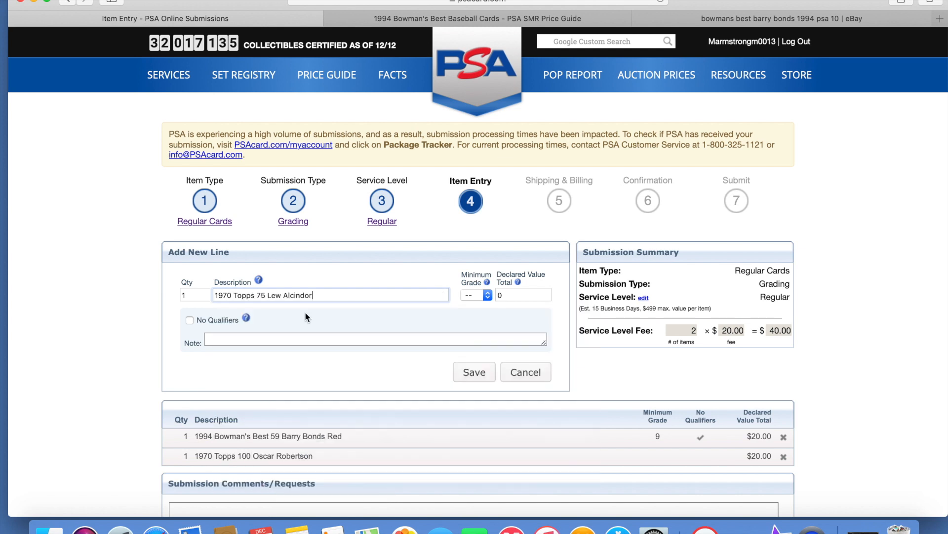
# - Leave the Lew Alcindor card without a minimum grade, set its declared value total to 20 and save the line
pyautogui.click(487, 295)
pyautogui.click(535, 293)
pyautogui.click(505, 295)
pyautogui.moveTo(505, 294); pyautogui.dragTo(485, 294)
pyautogui.write('2')
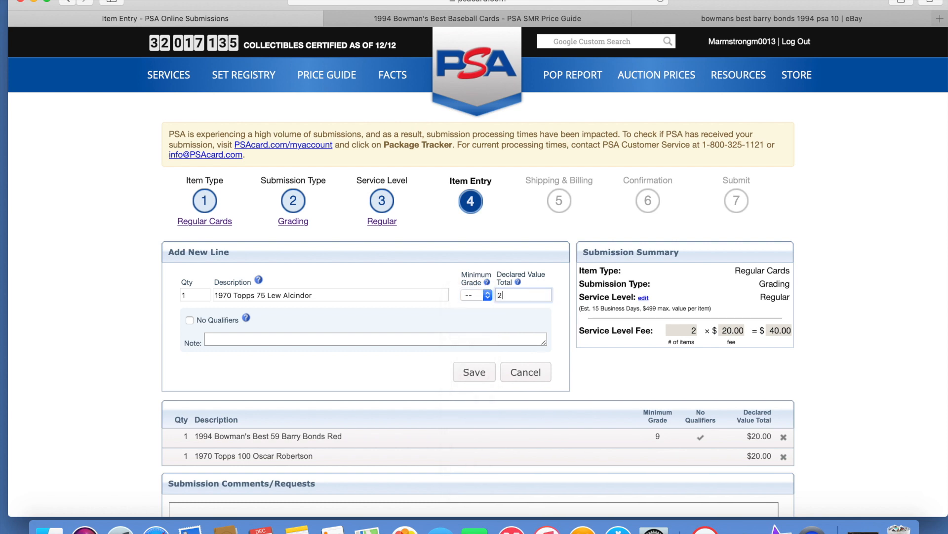
pyautogui.click(449, 338)
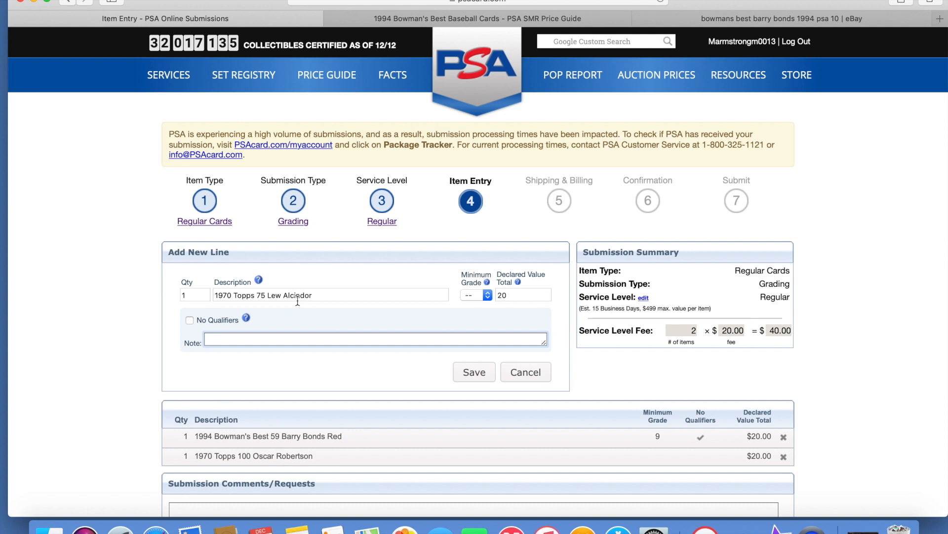
pyautogui.click(478, 371)
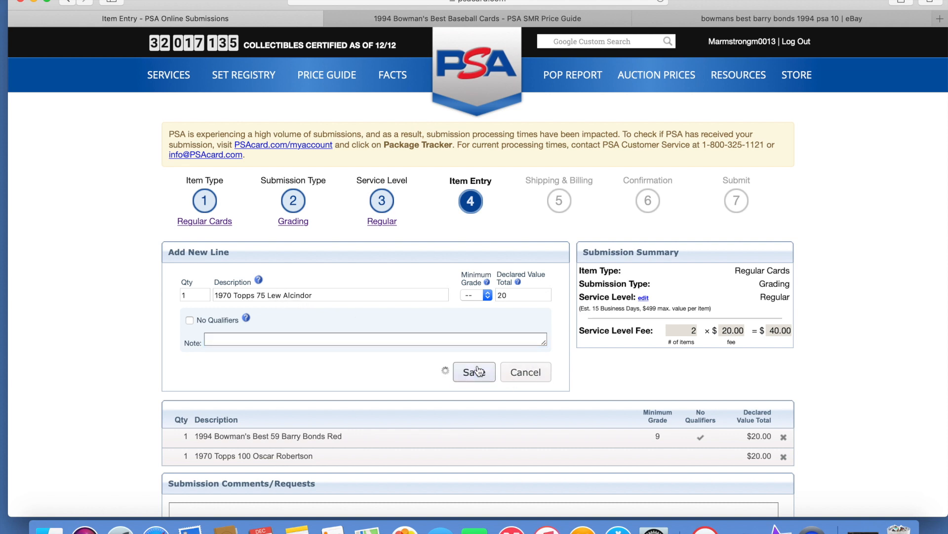
# - Add and save a line for the 1970 Topps 50 Wilt Chamberlain card with a declared value total of 20 and no minimum grade
pyautogui.click(276, 300)
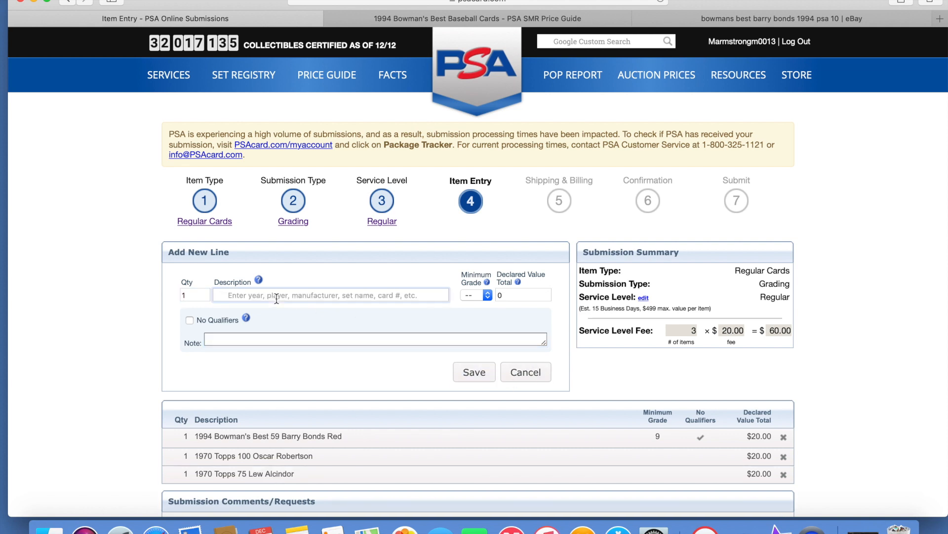
pyautogui.write('19')
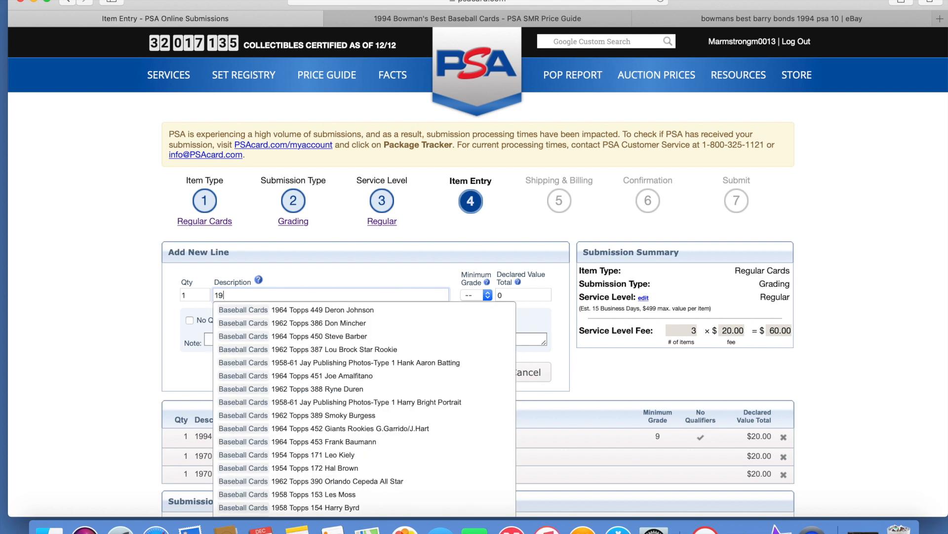
pyautogui.write('70 ')
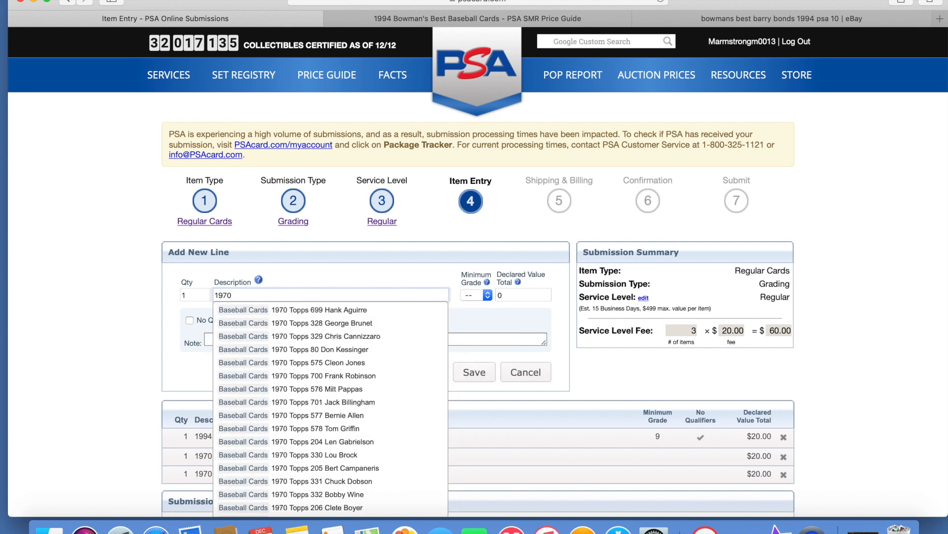
pyautogui.write('topps wilt cha')
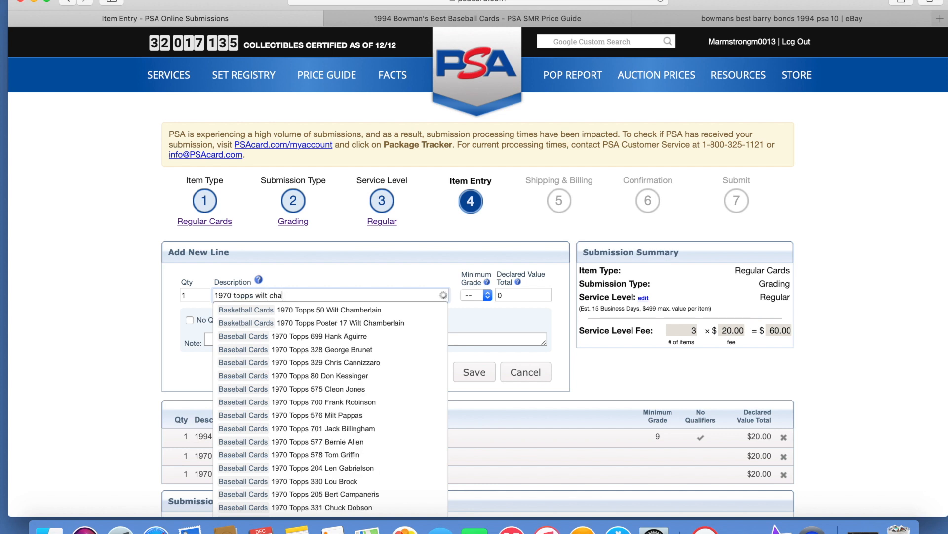
pyautogui.write('mber')
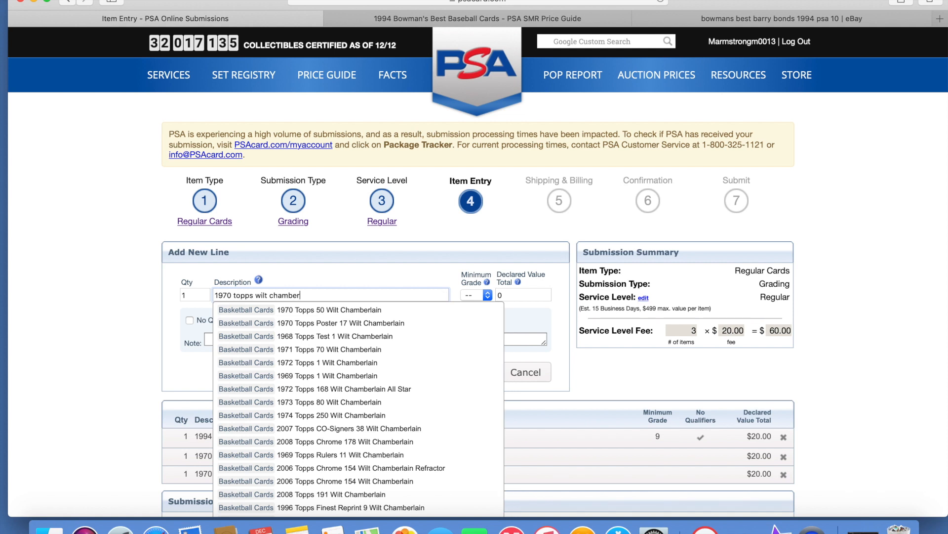
pyautogui.click(324, 312)
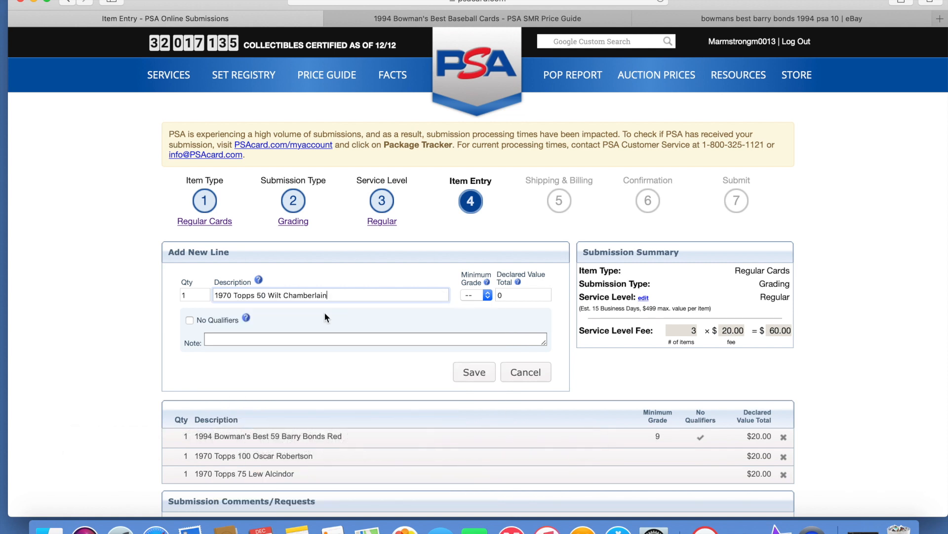
pyautogui.click(483, 296)
pyautogui.click(505, 298)
pyautogui.moveTo(506, 296); pyautogui.dragTo(468, 293)
# - Add and save a line for the 1970 Topps 123 Pete Maravich card with a declared value total of 50
pyautogui.write('1970 topps pete m')
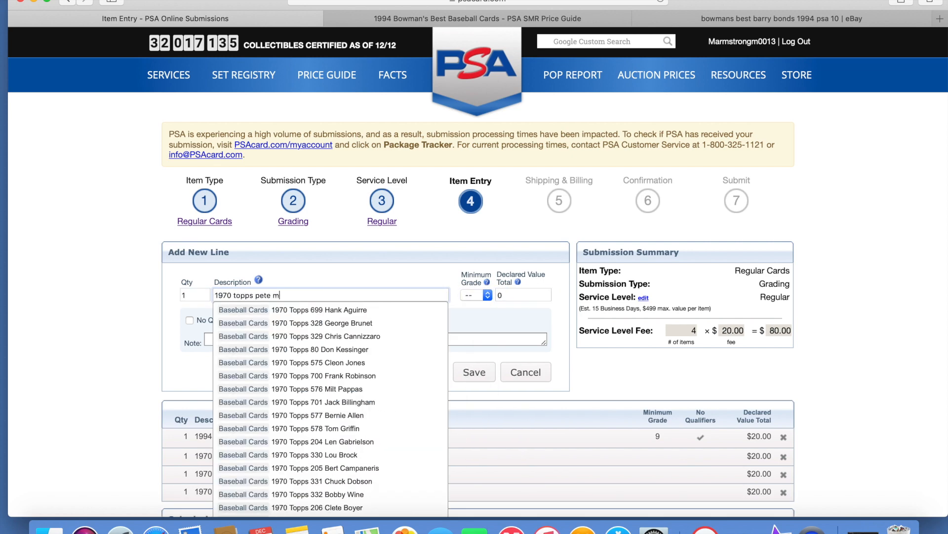
pyautogui.click(319, 310)
pyautogui.write('50')
pyautogui.click(479, 376)
# - Add and save a line for the 1970 Topps 160 Jerry West card with a declared value total of 20
pyautogui.write('1970 topps jerry west')
pyautogui.click(319, 310)
pyautogui.write('20')
pyautogui.click(477, 374)
# - Add and save a line for the 1987 Topps 320 Barry Bonds card with minimum grade 8.5 and a declared value total of 20
pyautogui.scroll(-1, 298, 287)
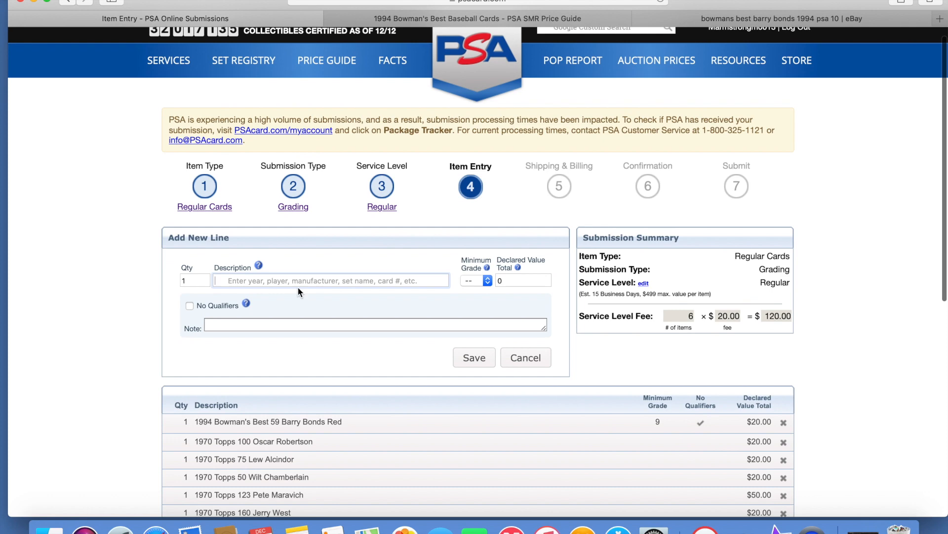
pyautogui.write('1987 topps Barry bonds')
pyautogui.click(349, 308)
pyautogui.click(477, 281)
pyautogui.click(474, 487)
pyautogui.doubleClick(501, 280)
pyautogui.write('20')
pyautogui.click(446, 321)
pyautogui.click(474, 357)
# - Add and save a line for the 1994 Finest 230 Barry Bonds card with minimum grade 8 and a declared value total of 20
pyautogui.click(322, 281)
pyautogui.write('1994 topps Barry Bonds')
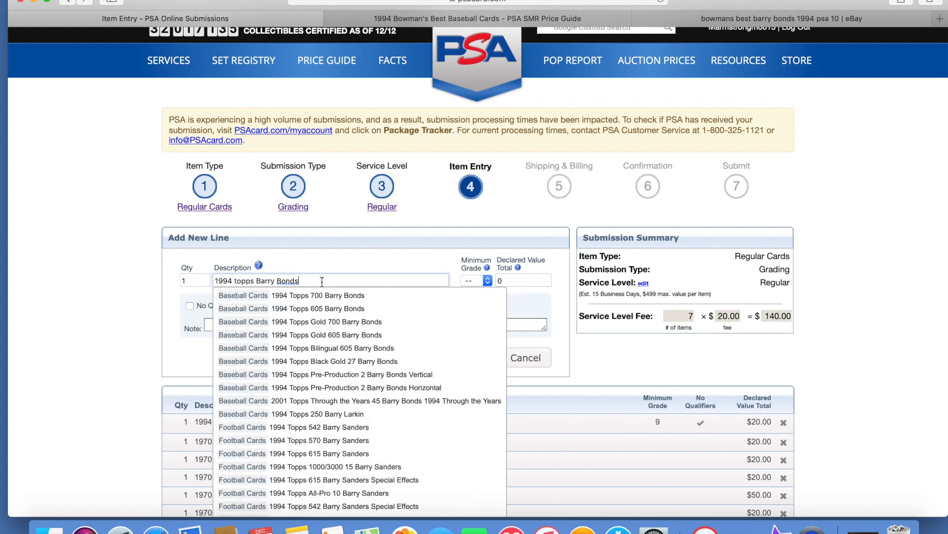
pyautogui.scroll(-3, 323, 281)
pyautogui.write('finest')
pyautogui.click(321, 239)
pyautogui.click(477, 224)
pyautogui.click(482, 388)
pyautogui.write('20')
pyautogui.click(474, 301)
# - Add and save a line for the 2016 Panini Threads 248 Ben Simmons card with minimum grade 8.5 and a declared value total of 20
pyautogui.click(340, 225)
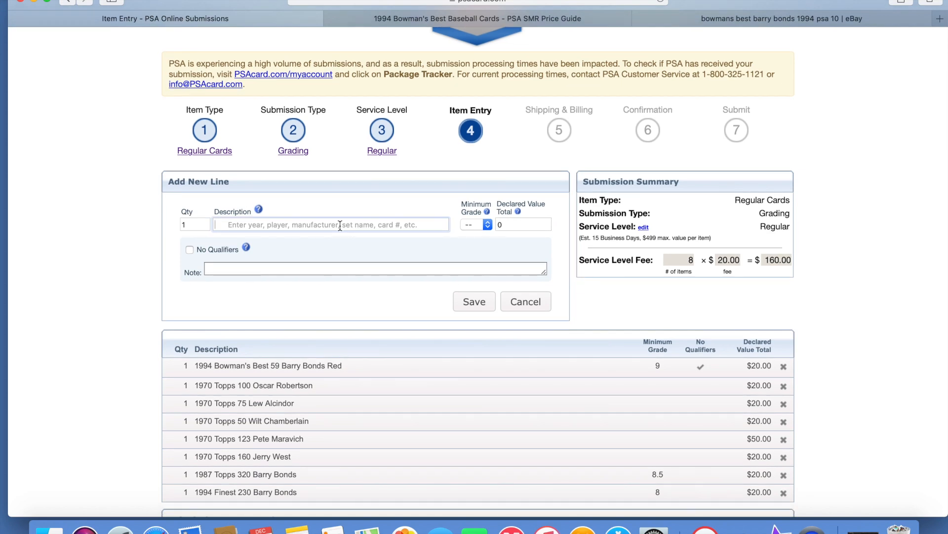
pyautogui.write('2017 panini threads ben simmons')
pyautogui.scroll(-3, 392, 393)
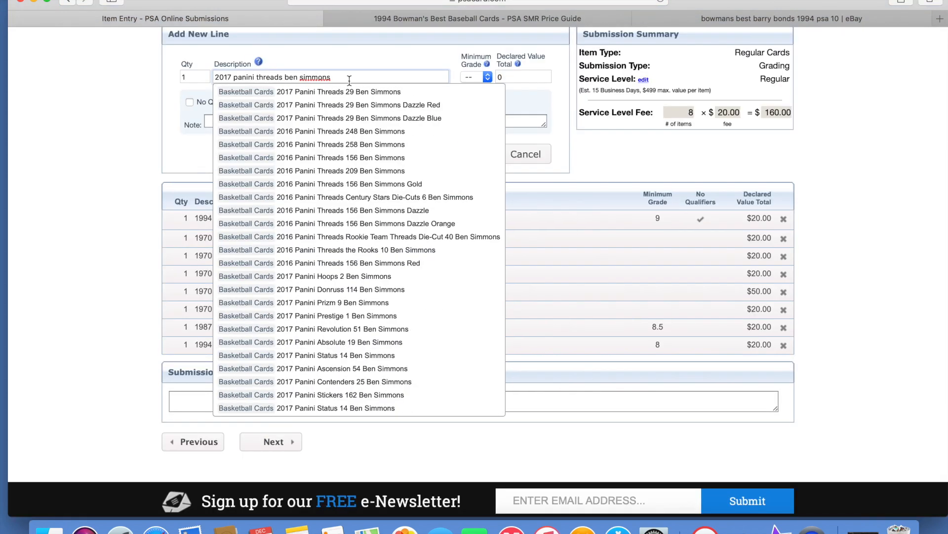
pyautogui.click(341, 131)
pyautogui.click(477, 77)
pyautogui.click(479, 252)
pyautogui.click(509, 79)
pyautogui.write('20')
pyautogui.click(473, 152)
# - Add and save a line for the 1985 Topps 9 Mario Lemieux card with minimum grade 7.5 and a declared value total of 20
pyautogui.click(322, 78)
pyautogui.write('1986 Topps mario lemi')
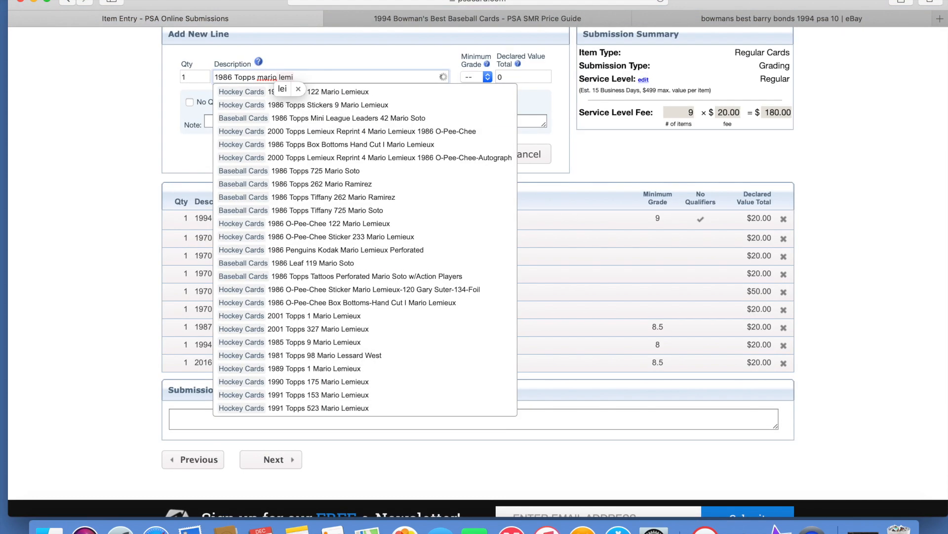
pyautogui.click(314, 341)
pyautogui.click(477, 77)
pyautogui.click(469, 214)
pyautogui.click(523, 77)
pyautogui.write('20')
pyautogui.click(476, 153)
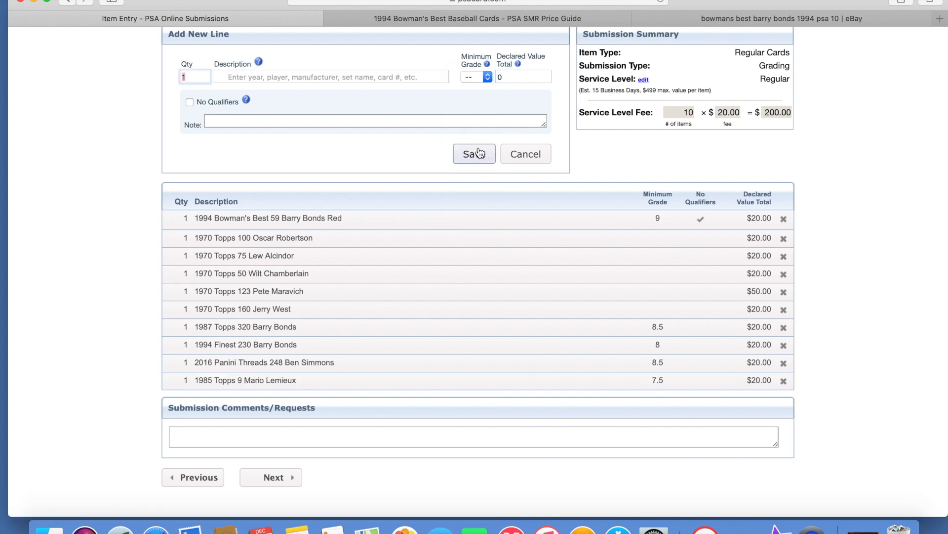
# - Add and save a line for the 2006 Topps 100 Barry Bonds card with minimum grade 8 and a declared value total of 20
pyautogui.click(322, 77)
pyautogui.write('2006 Barry Bonds')
pyautogui.click(275, 99)
pyautogui.click(477, 77)
pyautogui.click(475, 233)
pyautogui.click(523, 77)
pyautogui.write('20')
pyautogui.click(475, 153)
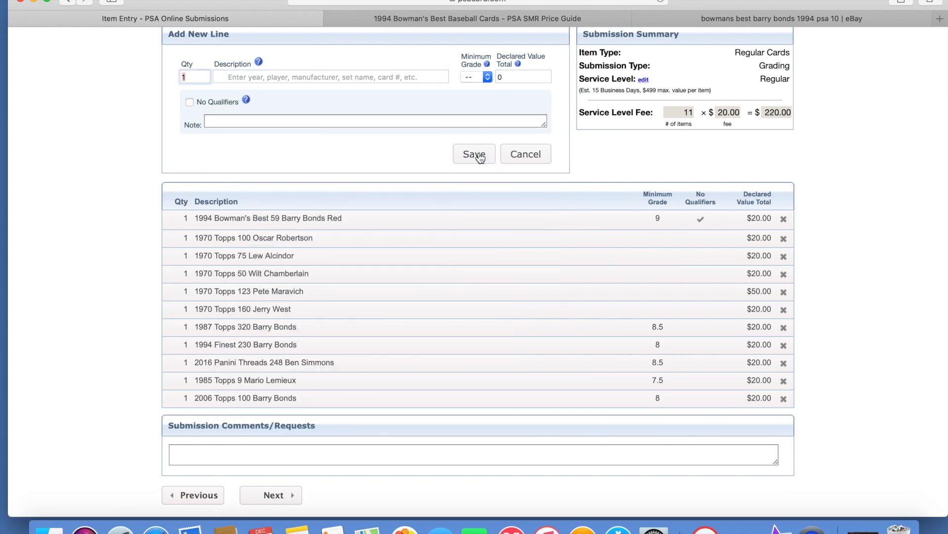
# - Add and save a line for the 1994 SP 90 Barry Bonds Die-Cut card with minimum grade 8 and a declared value total of 20
pyautogui.click(322, 78)
pyautogui.write('1994 Barry Bonds upper deck sp 90')
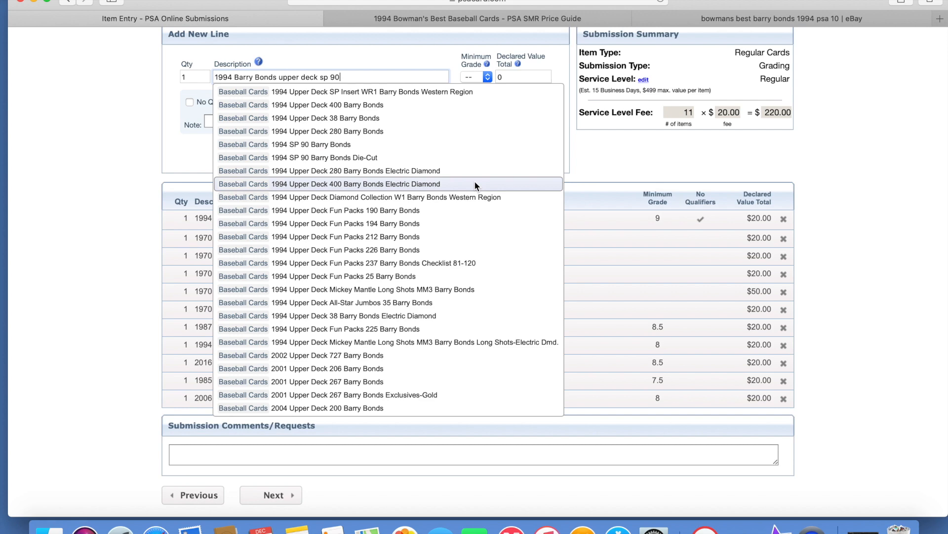
pyautogui.click(346, 152)
pyautogui.click(478, 78)
pyautogui.click(475, 232)
pyautogui.click(523, 77)
pyautogui.write('20')
pyautogui.click(475, 154)
# - Add and save a line for the 1978 Topps 80 Pete Maravich card with minimum grade 7.5 and a declared value total of 20
pyautogui.click(321, 78)
pyautogui.write('1978 Pete mar')
pyautogui.click(297, 100)
pyautogui.click(478, 77)
pyautogui.click(475, 242)
pyautogui.write('20')
pyautogui.click(475, 154)
# - Add and save a line for the 1973 Topps 50 Roberto Clemente card with a declared value total of 20
pyautogui.click(292, 98)
pyautogui.click(523, 77)
pyautogui.write('20')
pyautogui.click(474, 154)
# - Add and save a line for the 2013 Panini Prizm 147 Kevin Durant Prizm card with a declared value total of 20
pyautogui.click(322, 77)
pyautogui.write('2014 Kevin durant panini prizm')
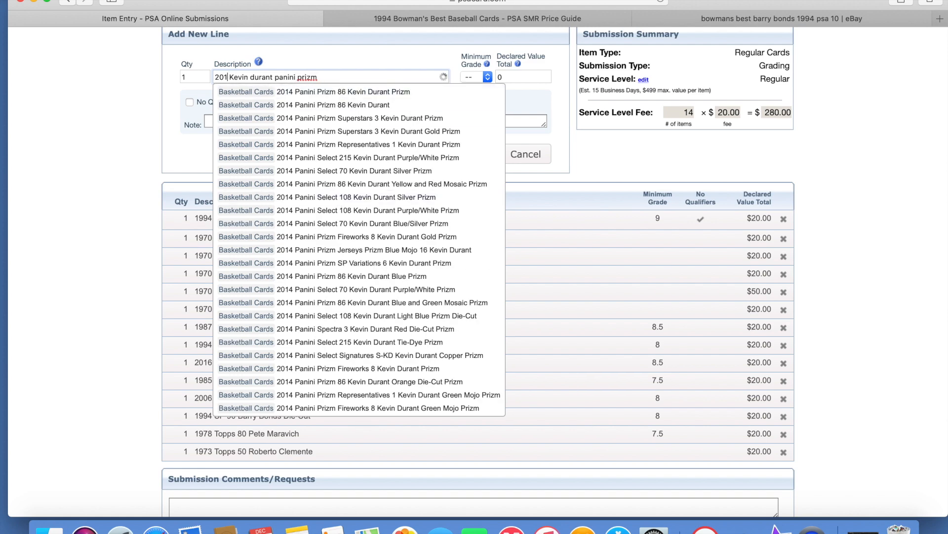
pyautogui.click(296, 196)
pyautogui.click(524, 77)
pyautogui.write('20')
pyautogui.click(475, 154)
# - Search for LeBron James's 2003 Bowman rookie in a new line, refining the description, and choose the 2003 Bowman Rookies & Stars 123 LeBron James card
pyautogui.click(321, 78)
pyautogui.write('LeBron James Bowmans rookie 123')
pyautogui.press('super+Left')
pyautogui.write('2003')
pyautogui.press('super+Right')
pyautogui.press('BackSpace')
pyautogui.press('BackSpace')
pyautogui.press('BackSpace')
pyautogui.press('BackSpace')
pyautogui.press('BackSpace')
pyautogui.press('BackSpace')
pyautogui.press('BackSpace')
pyautogui.press('BackSpace')
pyautogui.press('BackSpace')
pyautogui.press('BackSpace')
pyautogui.press('BackSpace')
pyautogui.press('BackSpace')
pyautogui.click(504, 89)
# - Give the LeBron James card minimum grade 8 and a declared value total of 20, and save the line
pyautogui.click(523, 77)
pyautogui.write('20')
pyautogui.click(474, 154)
# - Add and save a line for the 1988 Fleer 20 Scottie Pippen card with minimum grade 8 and a declared value total of 20
pyautogui.click(322, 77)
pyautogui.write('1988 scottie p')
pyautogui.click(272, 91)
pyautogui.write('20')
pyautogui.click(470, 157)
# - Add and save a line for a 1998 Michael Jordan card with a declared value total of 20
pyautogui.click(322, 78)
pyautogui.write('1998 Michael Jordan')
pyautogui.click(272, 96)
pyautogui.click(524, 77)
pyautogui.write('20')
pyautogui.click(475, 154)
# - Search for 1998 dirk nowitzki topps finest, choose the 1998 Finest 234 Dirk Nowitzki Refractor w/Coating card and save its line
pyautogui.write('1998')
pyautogui.click(322, 78)
pyautogui.write('1998 dirk nowitzki topps finest')
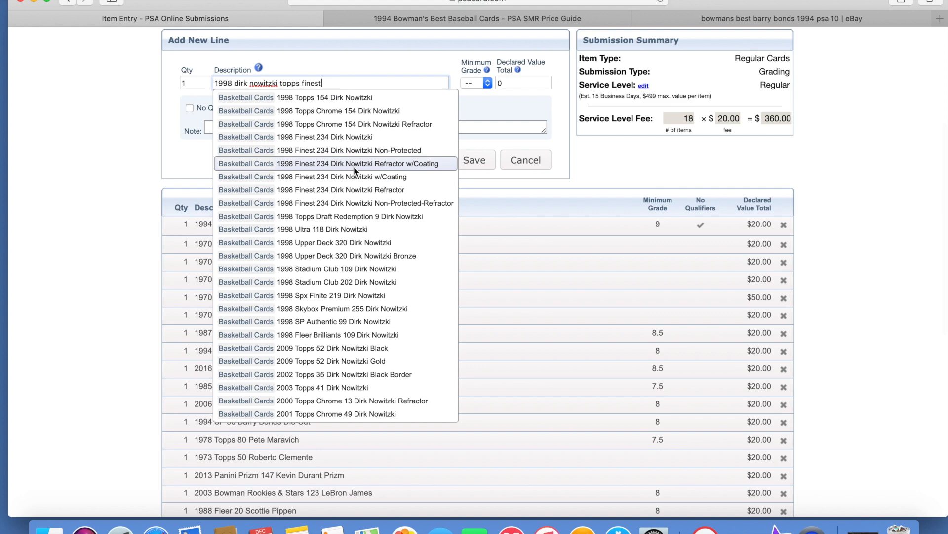
pyautogui.click(368, 163)
pyautogui.click(465, 168)
# - Search for 2008 kevin durant fleer, choose a matching card and save its line with a declared value total of 20
pyautogui.click(322, 82)
pyautogui.write('2008 kevin durant fleer')
pyautogui.click(321, 138)
pyautogui.click(476, 83)
pyautogui.click(524, 82)
pyautogui.write('20')
pyautogui.click(474, 159)
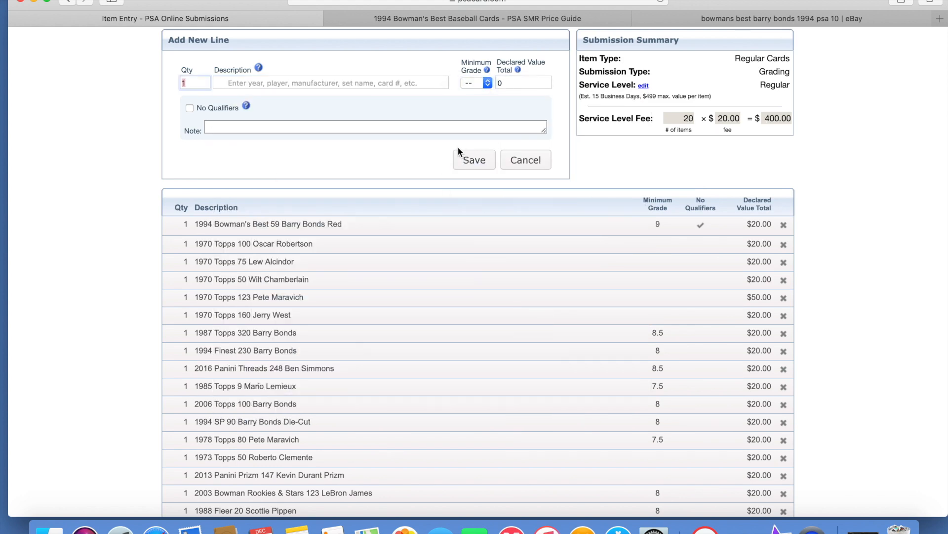
# - Add and save a line for the 2017 Panini Crown Royale 62 Ben Simmons card with a declared value total of 20
pyautogui.click(325, 83)
pyautogui.write('2017 ben simmons')
pyautogui.click(377, 108)
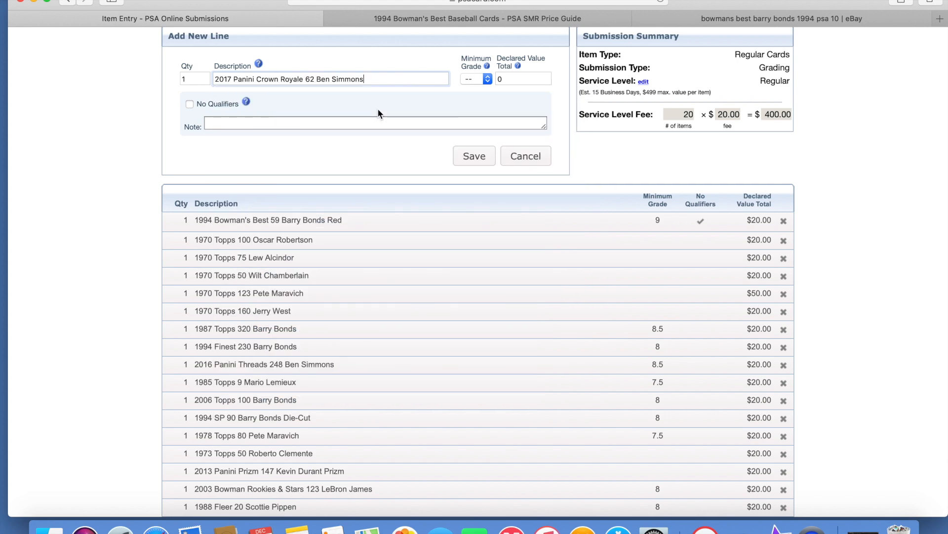
pyautogui.click(476, 79)
pyautogui.click(524, 79)
pyautogui.write('20')
pyautogui.click(474, 156)
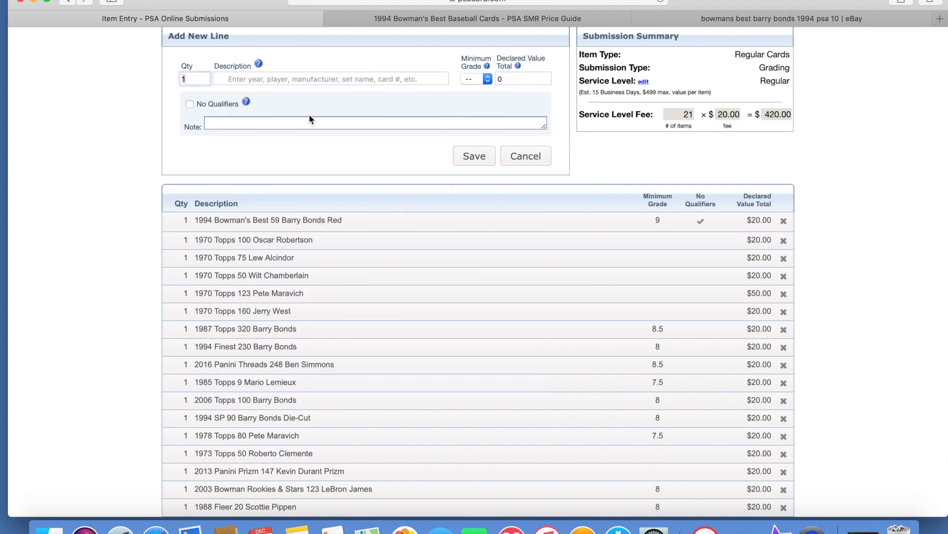
# - Add and save the 2017 Panini Contenders Draft Picks 3 Ben Simmons Draft Ticket with minimum grade 9 and declared value total 20
pyautogui.click(326, 79)
pyautogui.write('2017 ben simmons panini contenders')
pyautogui.click(331, 117)
pyautogui.click(477, 79)
pyautogui.click(524, 79)
pyautogui.write('20')
pyautogui.click(475, 155)
# - Search for 1970 topps, choose the 1970 Topps 13 Pat Riley card and save its line with a declared value total of 60
pyautogui.click(326, 79)
pyautogui.write('1970 topps')
pyautogui.click(326, 148)
pyautogui.click(524, 79)
pyautogui.write('20')
pyautogui.click(474, 155)
# - Add and save a line for the 1970 Topps 1 NBA Scoring Leaders Alcindor/West/Hayes card with a declared value total of 20
pyautogui.click(326, 79)
pyautogui.write('1970')
pyautogui.press('Return')
# - Search for 1970 rebound leaders and save the 1970 Topps 5 NBA Rebound Leaders Hayes/Unseld/Alcindor card with a declared value total of 100
pyautogui.click(326, 79)
pyautogui.write('1970 rebound leaders')
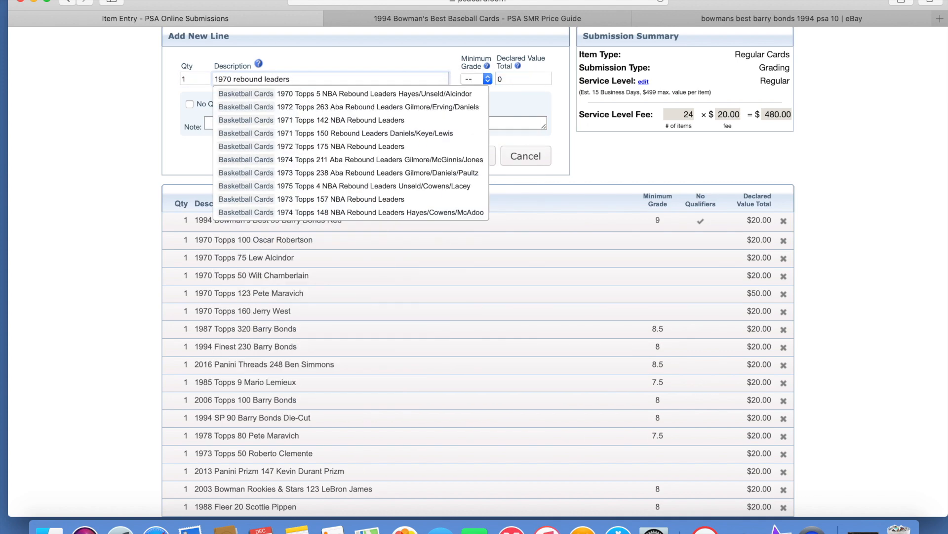
pyautogui.click(311, 93)
pyautogui.click(485, 80)
pyautogui.click(485, 80)
pyautogui.press('Tab')
pyautogui.write('100')
pyautogui.click(472, 154)
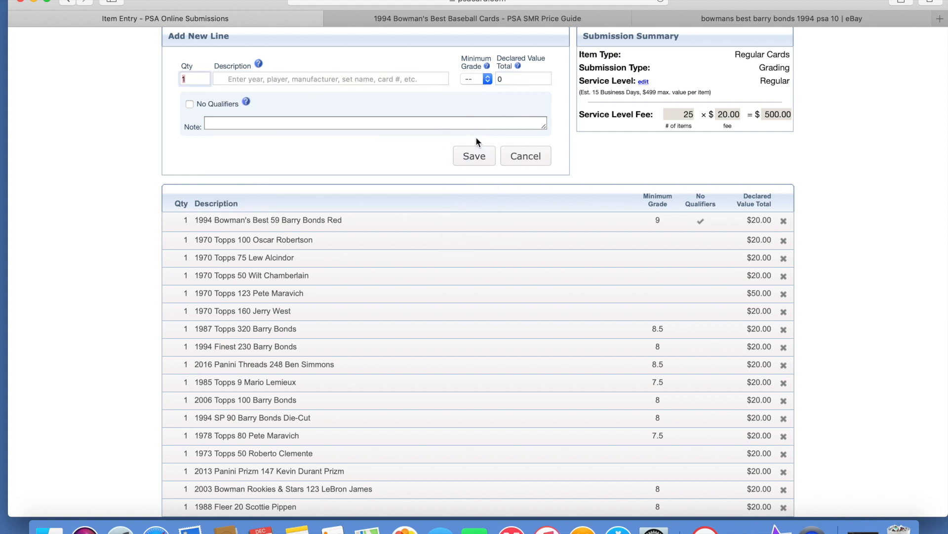
# - Enter the submission comment "Please let me know if any issues occur" and continue to Shipping & Billing
pyautogui.scroll(-7, 476, 137)
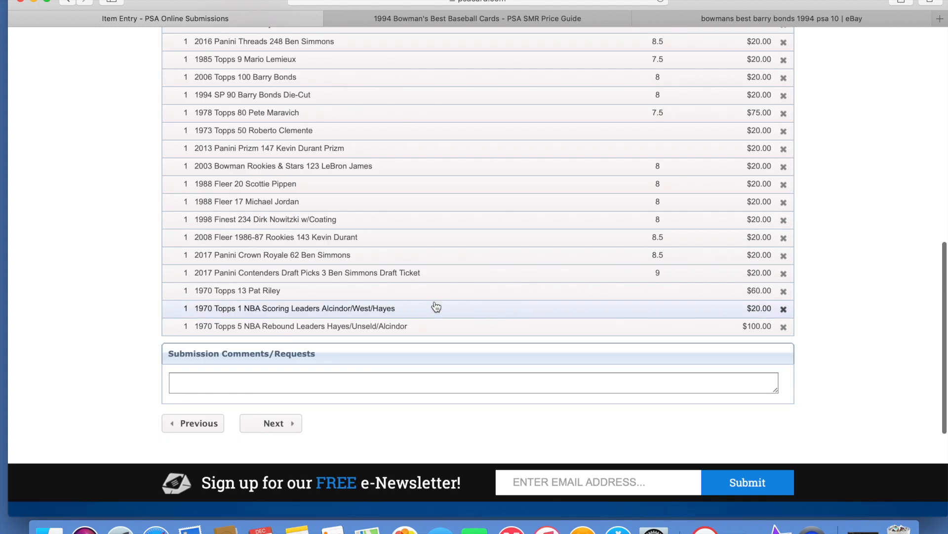
pyautogui.click(196, 386)
pyautogui.write('Ple')
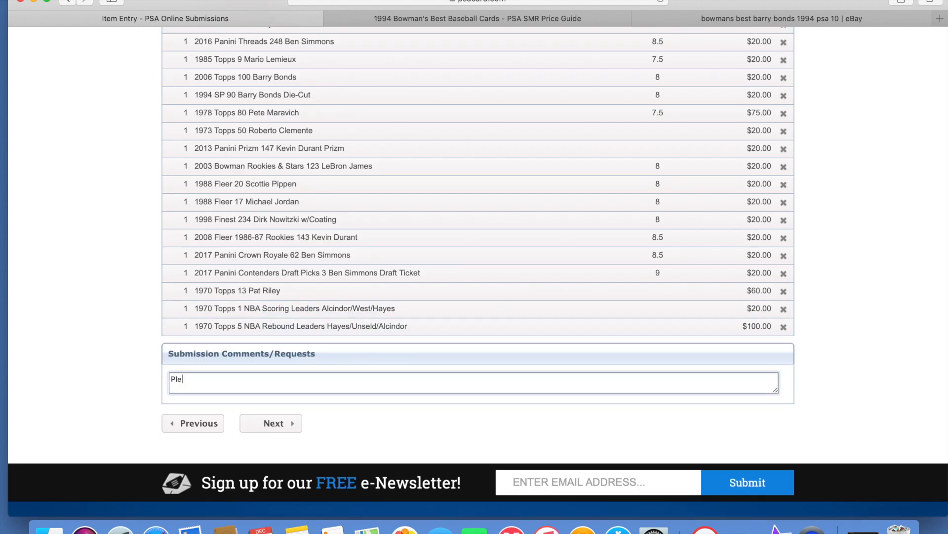
pyautogui.write('ase let me know if any issues')
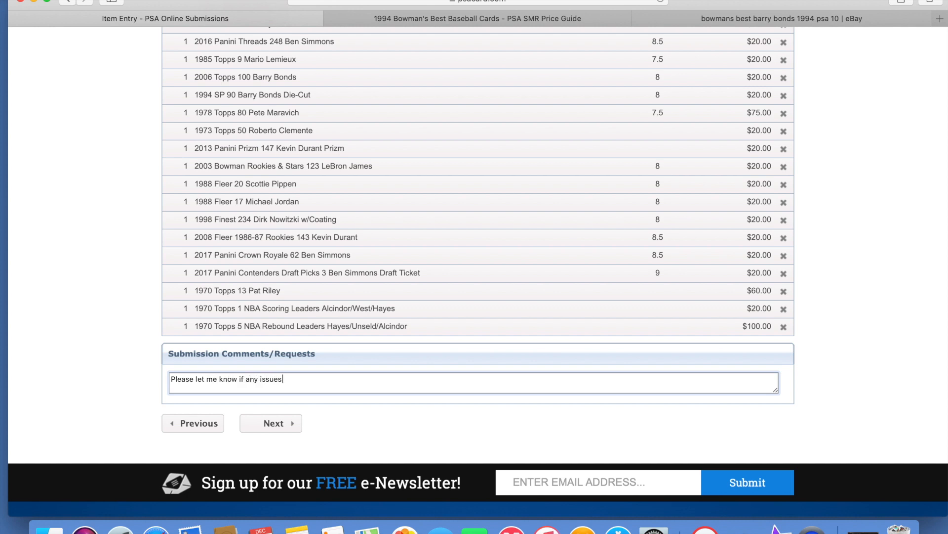
pyautogui.write(' occur')
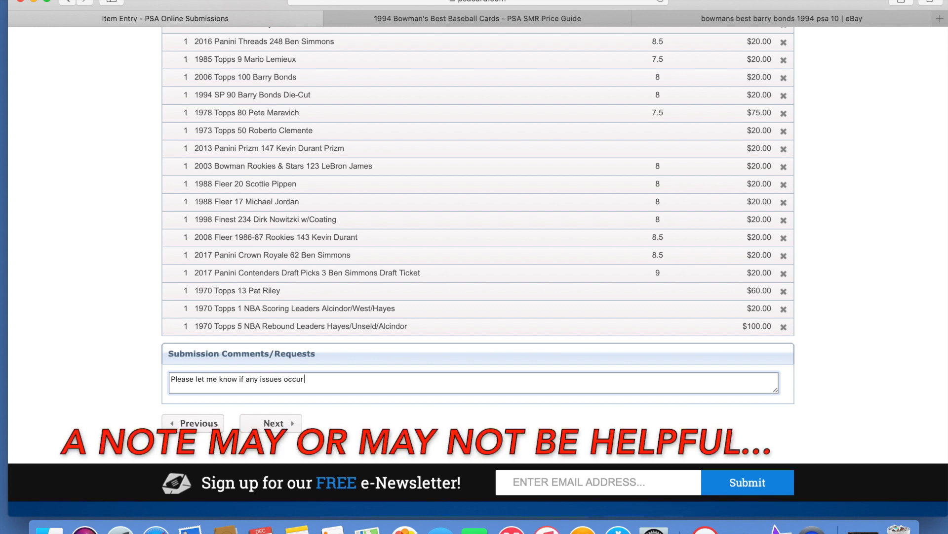
pyautogui.click(267, 423)
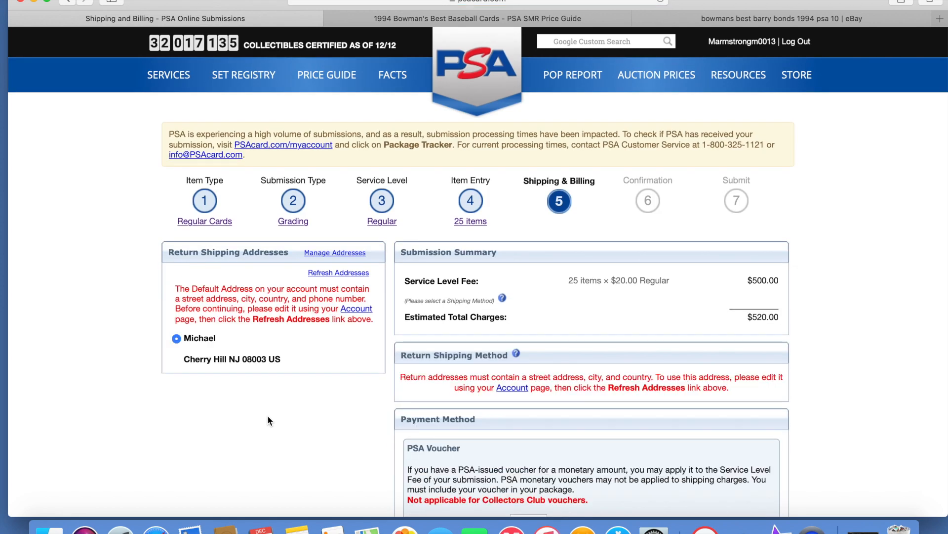
# - Review the estimated total charges, return shipping requirements, voucher section and payment method options for the submission
pyautogui.scroll(-3, 263, 416)
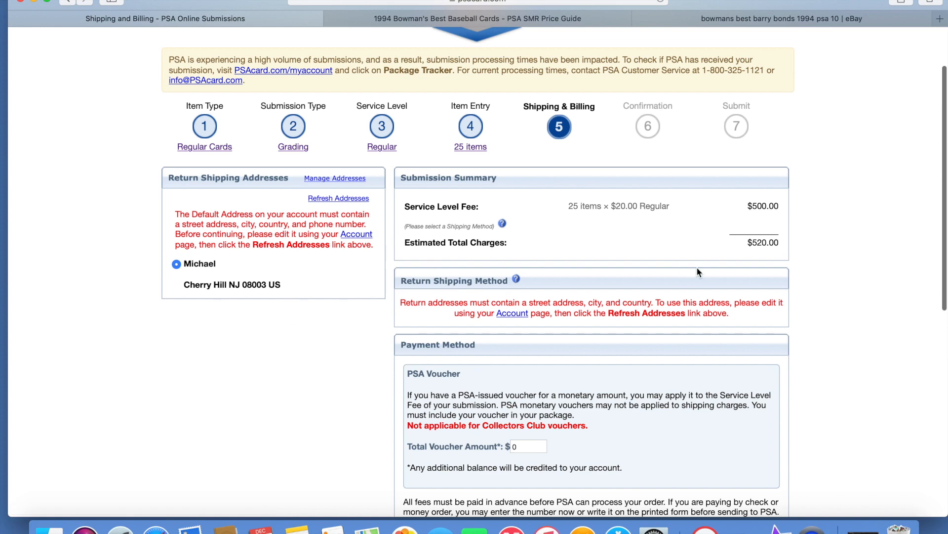
pyautogui.moveTo(747, 245); pyautogui.dragTo(782, 243)
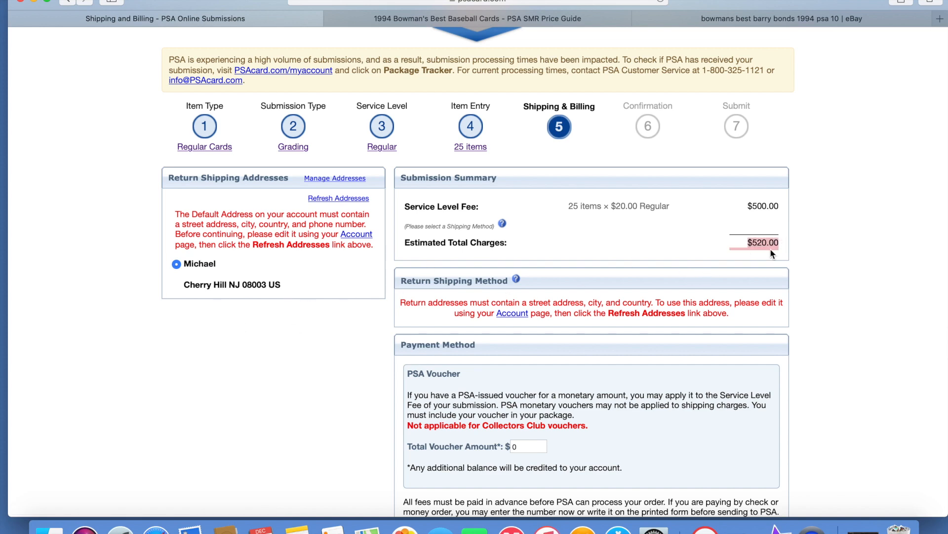
pyautogui.scroll(-5, 770, 252)
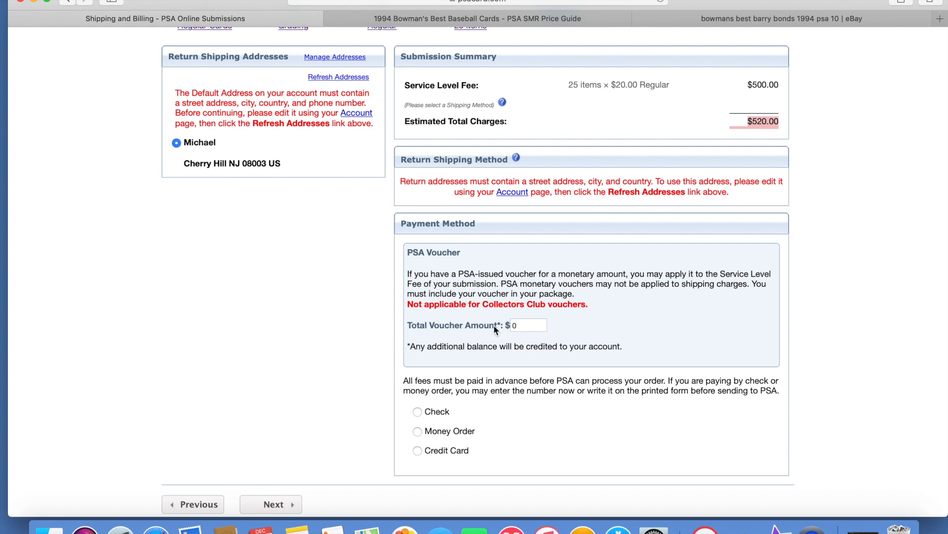
pyautogui.scroll(1, 512, 343)
pyautogui.scroll(-5, 510, 343)
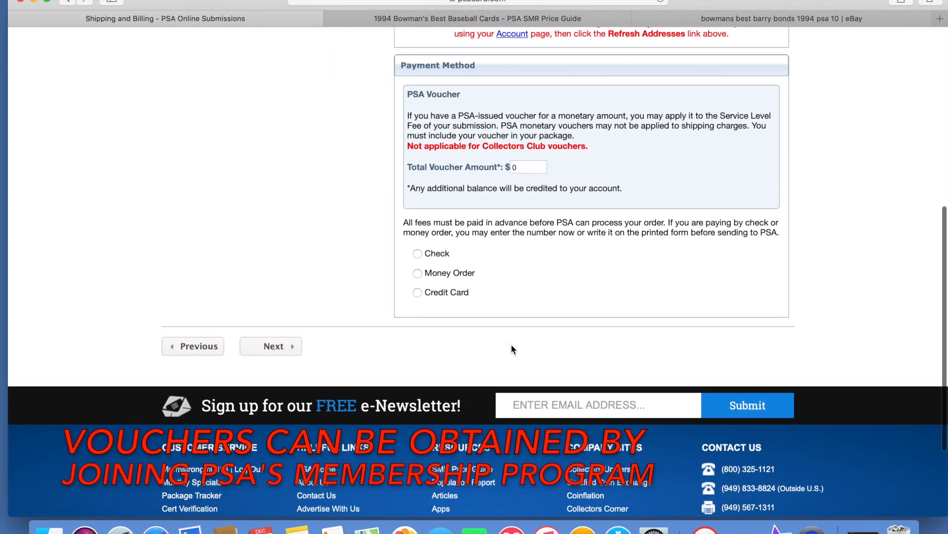
pyautogui.scroll(6, 293, 278)
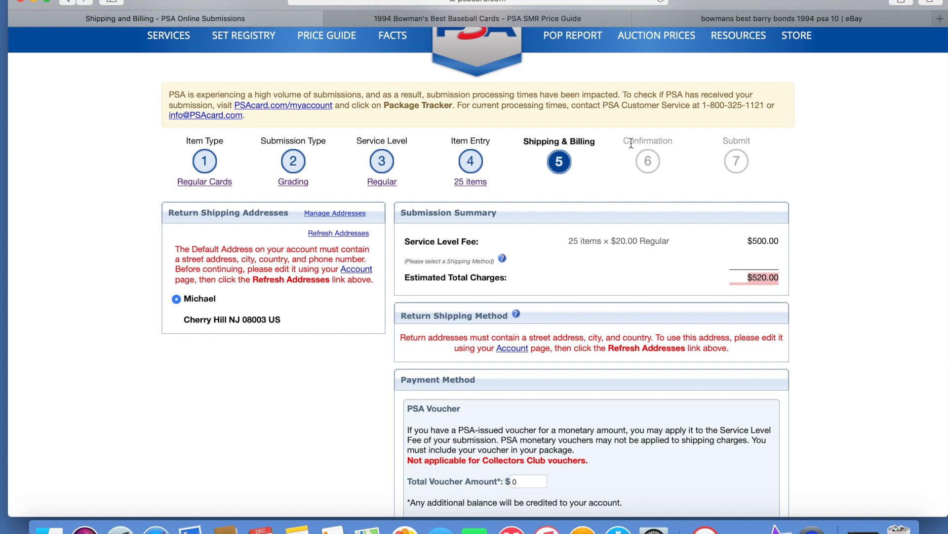
pyautogui.scroll(2, 631, 154)
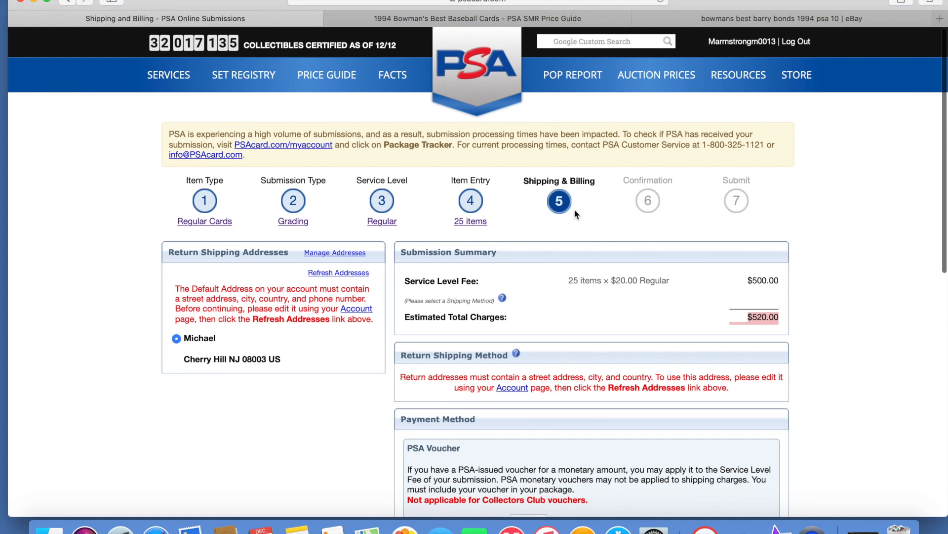